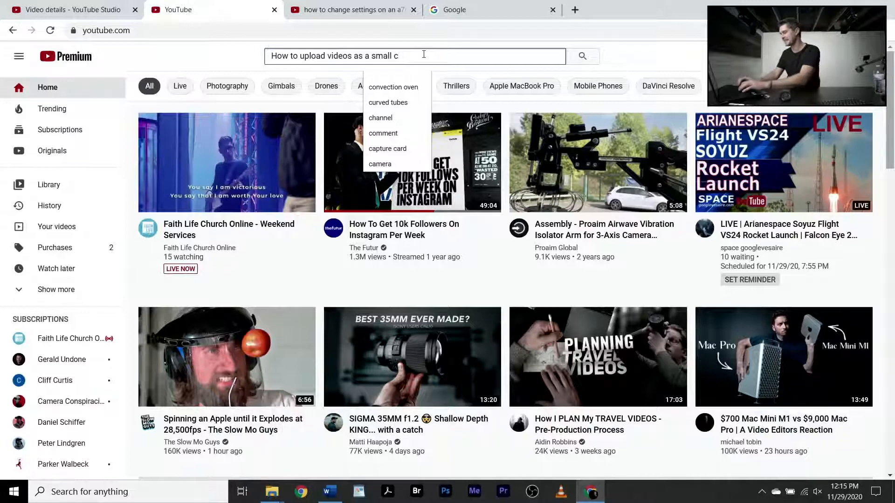
Search YouTube for "How to upload videos as a small creator".
{"action": "type", "text": "reator"}
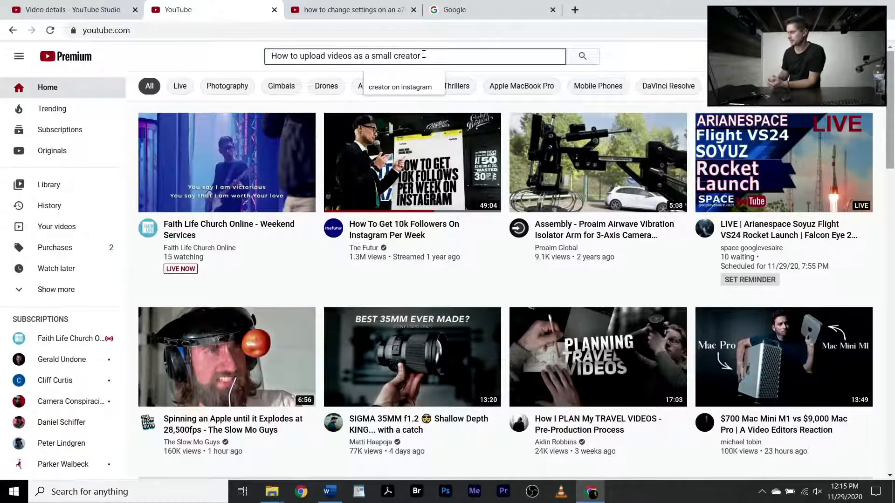
{"action": "key", "text": "Return"}
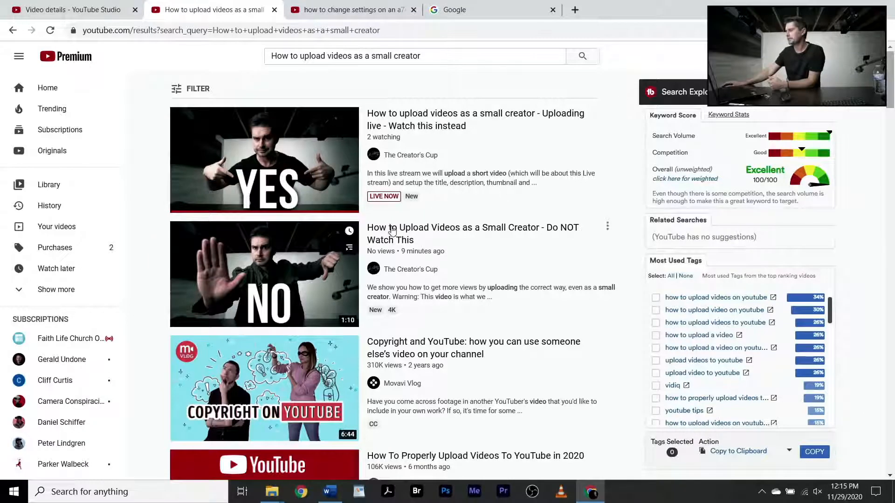
{"action": "mouse_move", "coordinate": [246, 295]}
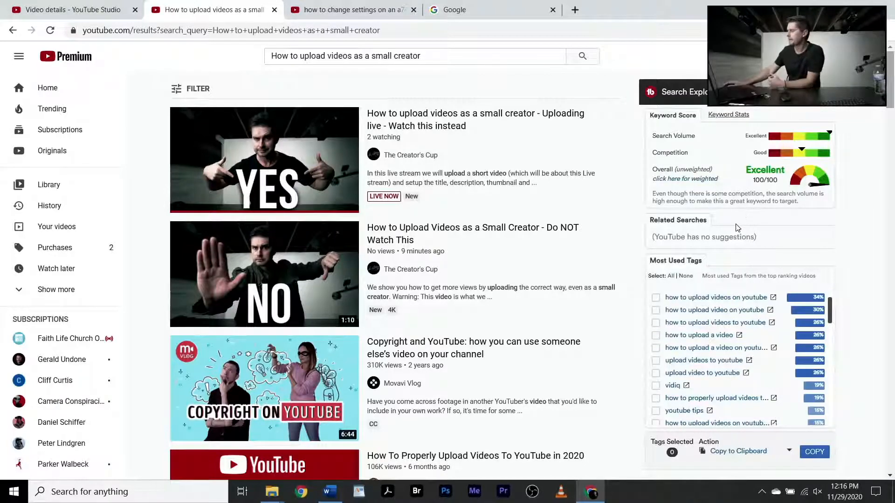
Extend the search phrase to "How to upload videos as a small creator - do not watch this" and run the search.
{"action": "left_click", "coordinate": [439, 59]}
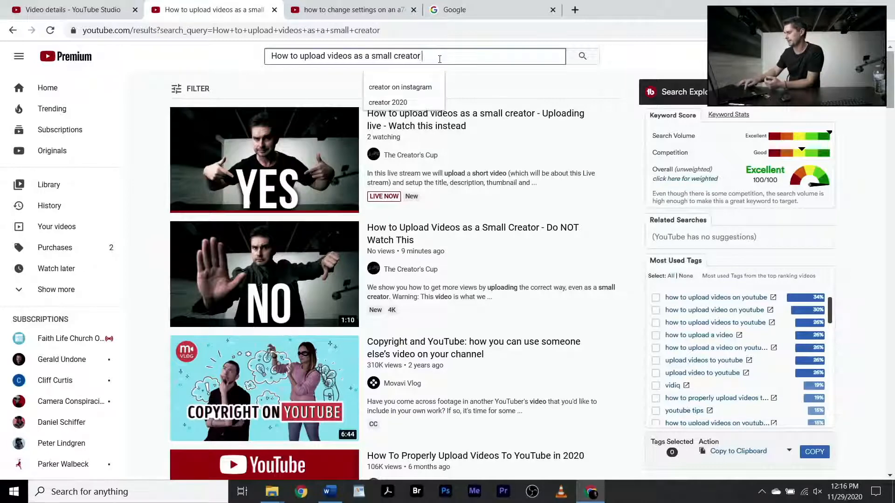
{"action": "type", "text": "- md"}
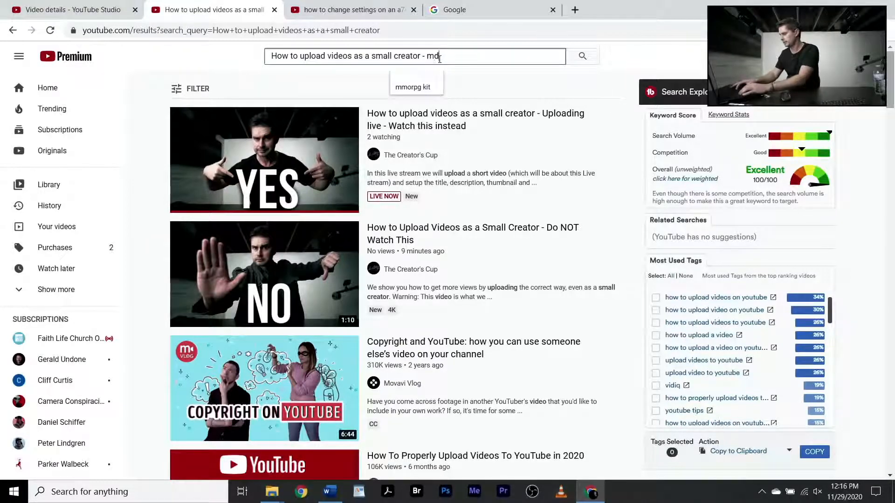
{"action": "type", "text": "o not"}
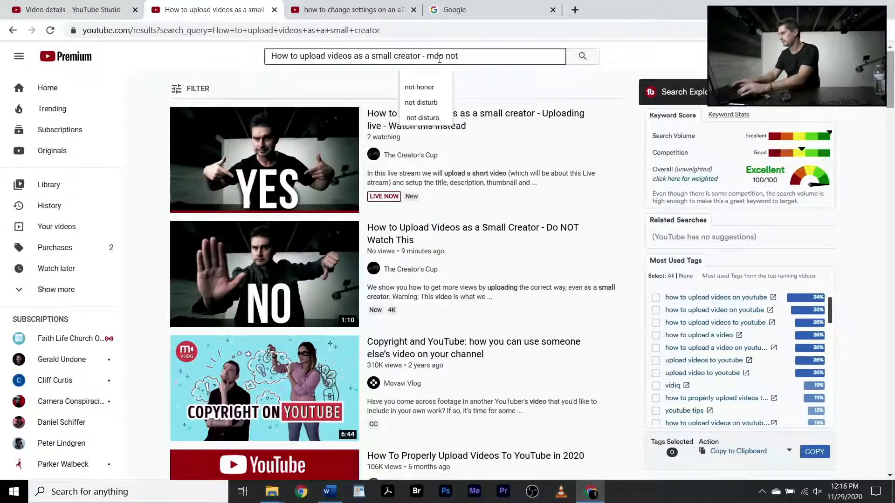
{"action": "key", "text": "BackSpace"}
{"action": "key", "text": "BackSpace"}
{"action": "key", "text": "BackSpace"}
{"action": "key", "text": "BackSpace"}
{"action": "key", "text": "BackSpace"}
{"action": "key", "text": "BackSpace"}
{"action": "key", "text": "BackSpace"}
{"action": "type", "text": "do "}
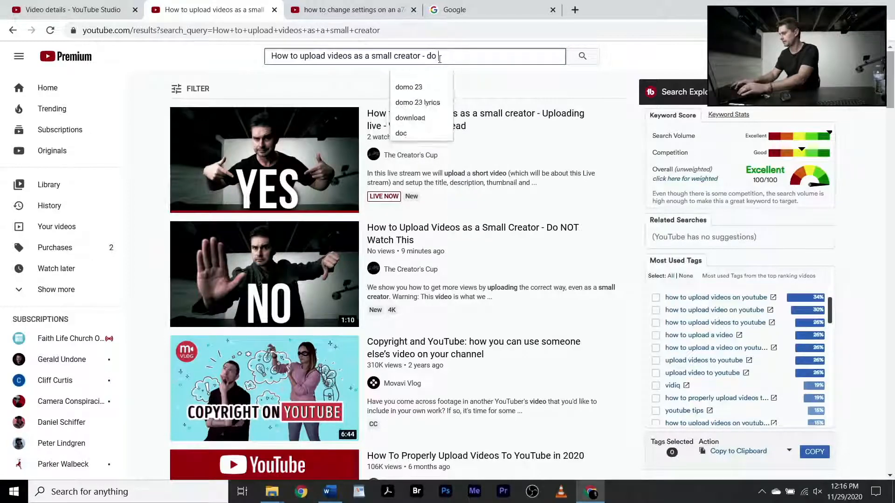
{"action": "type", "text": "not watc"}
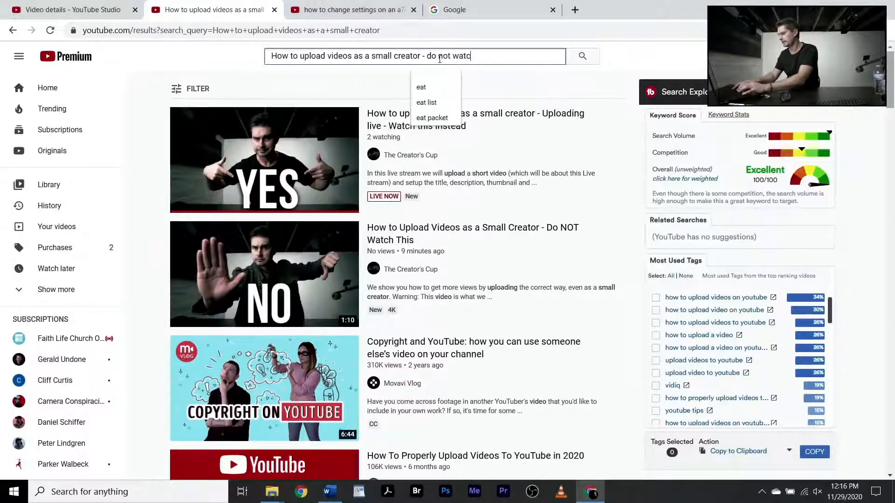
{"action": "type", "text": "h this"}
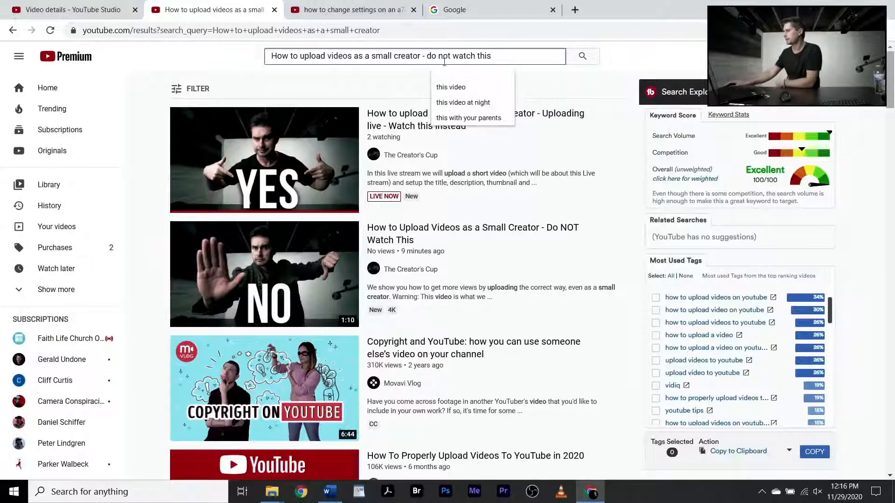
{"action": "left_click", "coordinate": [583, 56]}
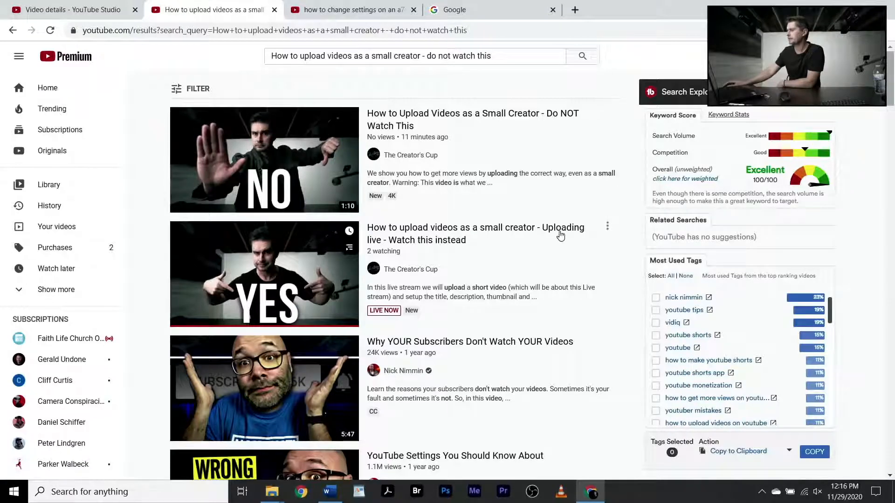
Duplicate the browser tab with the a7iii settings search and load youtube.com in the copy.
{"action": "left_click", "coordinate": [339, 6]}
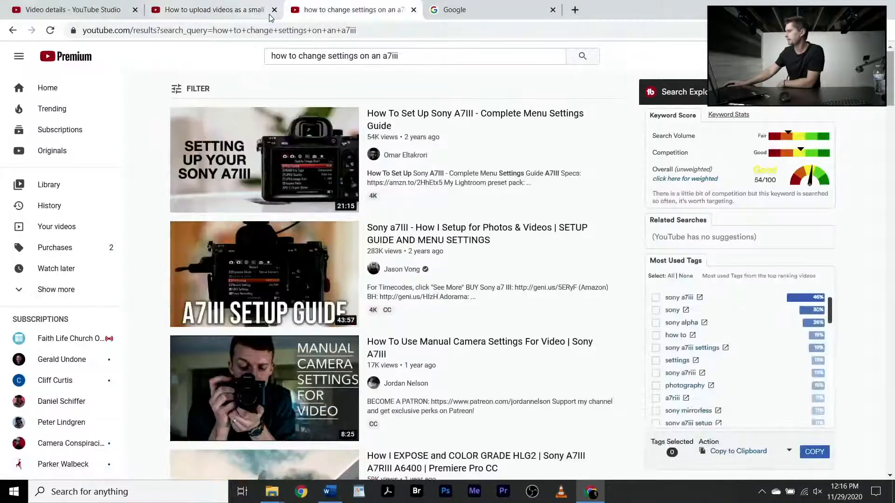
{"action": "right_click", "coordinate": [376, 13]}
{"action": "left_click", "coordinate": [429, 89]}
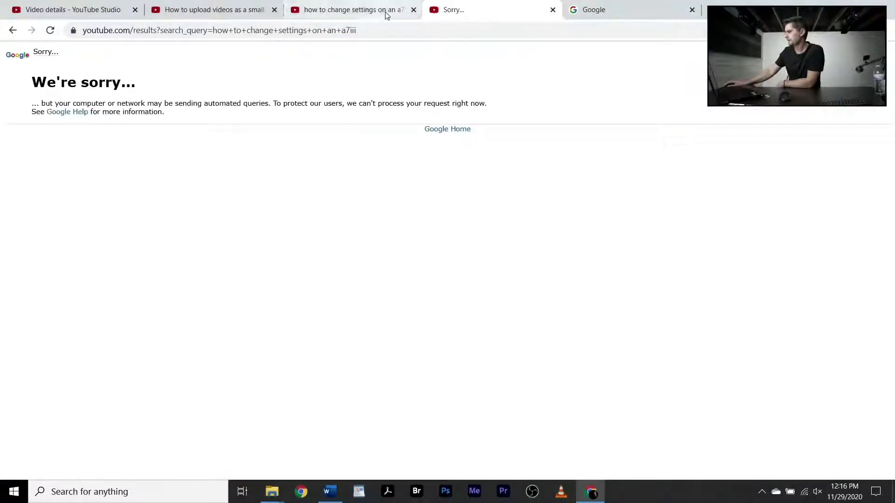
{"action": "left_click", "coordinate": [201, 30]}
{"action": "type", "text": "youtube.com"}
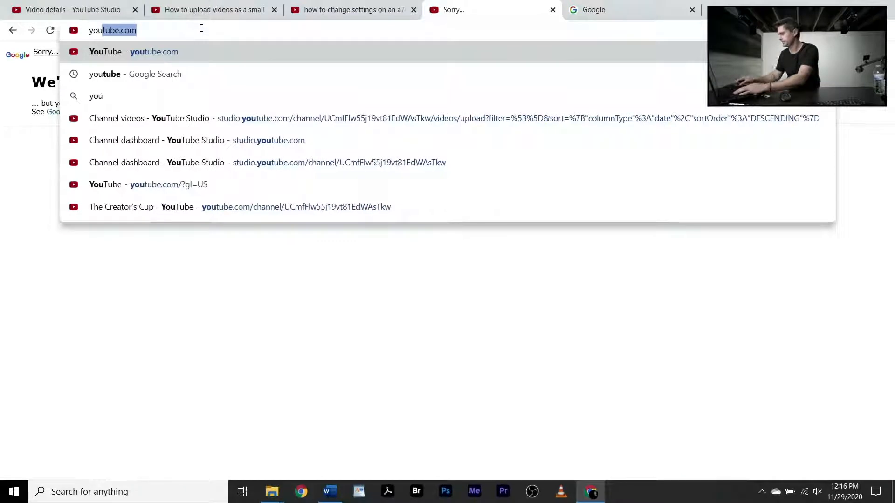
{"action": "key", "text": "Return"}
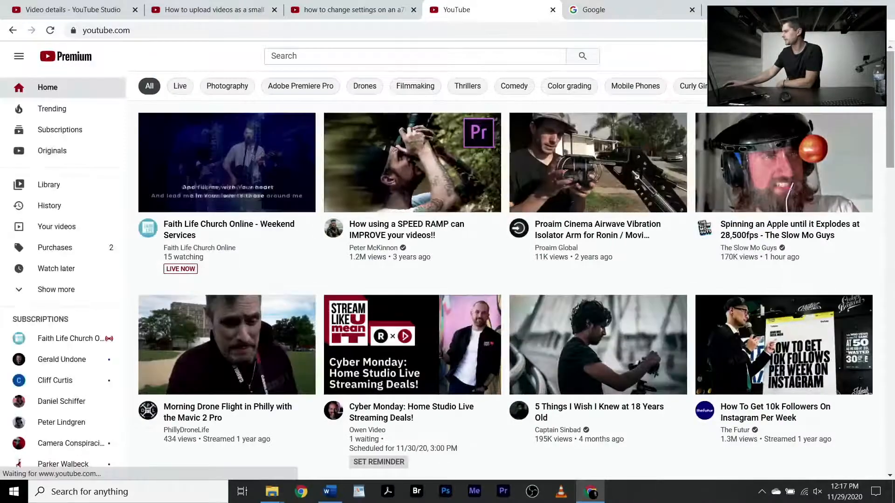
Open your own channel page and view its uploads.
{"action": "left_click", "coordinate": [868, 56]}
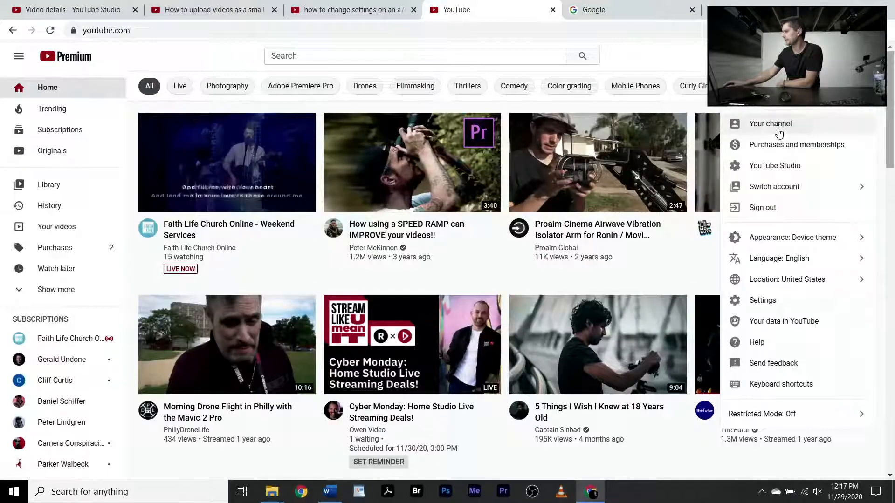
{"action": "left_click", "coordinate": [779, 133]}
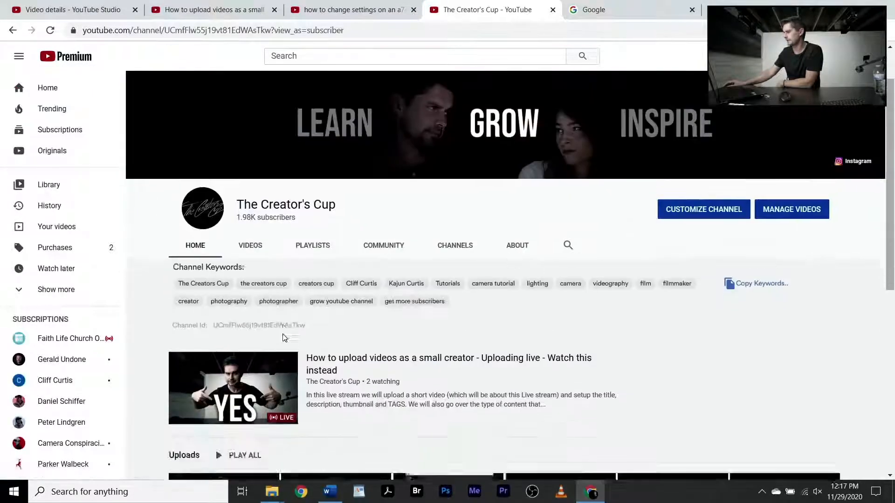
{"action": "scroll", "coordinate": [284, 337], "scroll_direction": "down", "scroll_amount": 10}
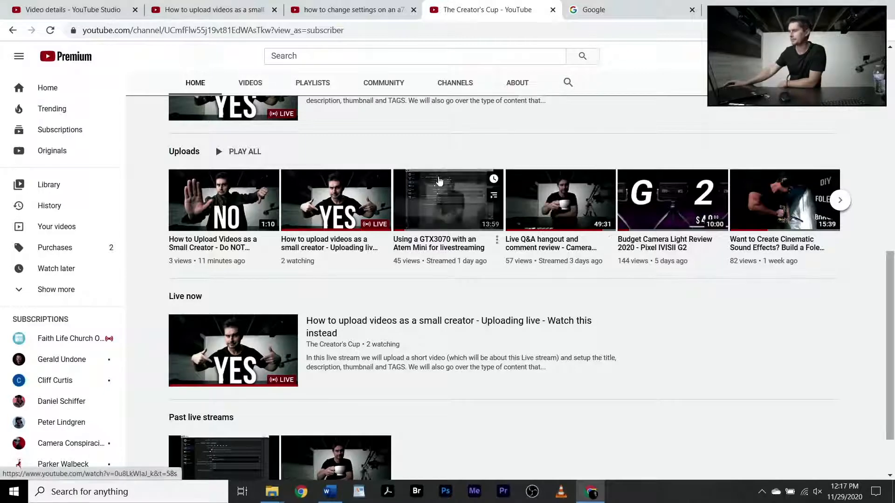
Copy the full search phrase "How to upload videos as a small creator - do not watch this" from the results page.
{"action": "left_click", "coordinate": [339, 11]}
{"action": "left_click", "coordinate": [235, 14]}
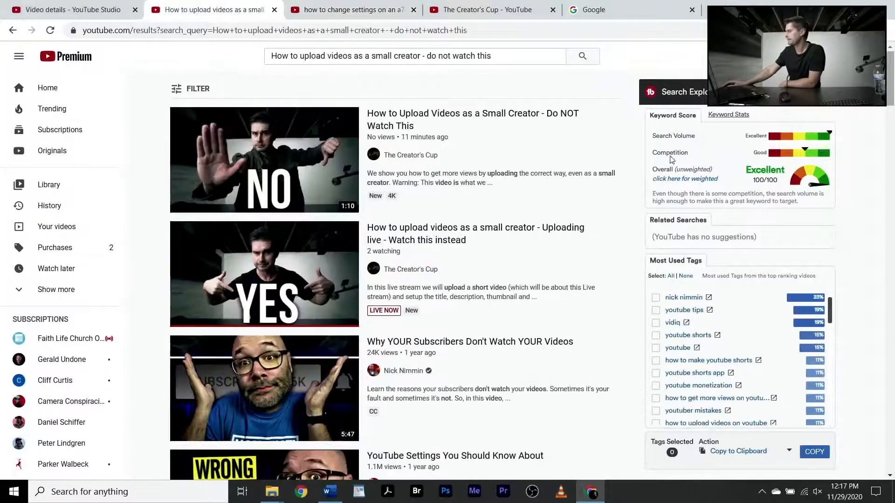
{"action": "triple_click", "coordinate": [306, 58]}
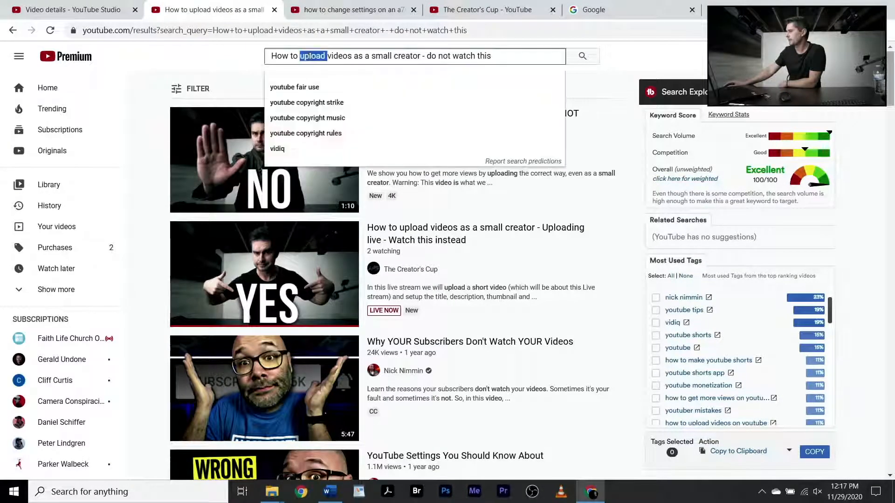
{"action": "right_click", "coordinate": [443, 59]}
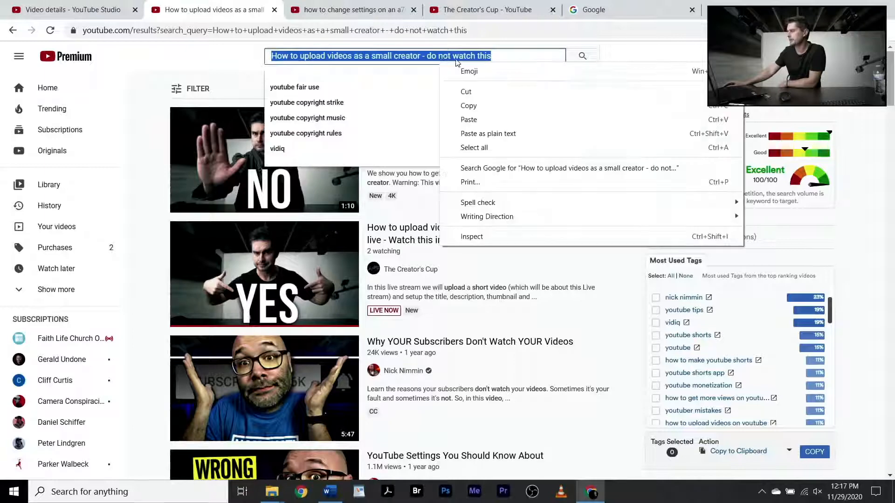
{"action": "left_click", "coordinate": [463, 103]}
Return to the channel page and start a new video upload.
{"action": "left_click", "coordinate": [473, 10]}
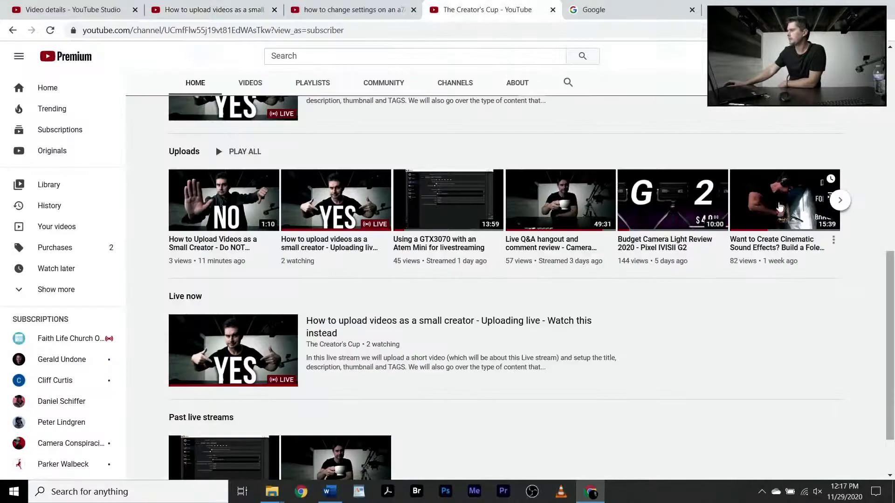
{"action": "mouse_move", "coordinate": [409, 192]}
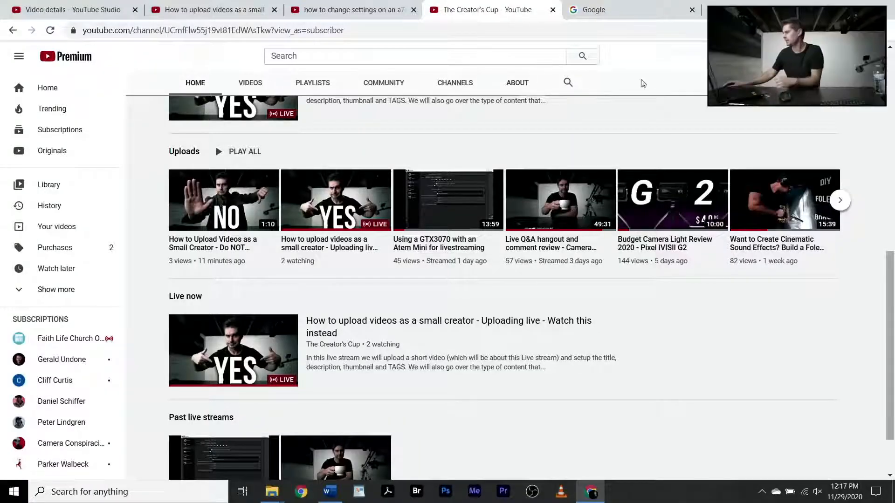
{"action": "left_click", "coordinate": [782, 56]}
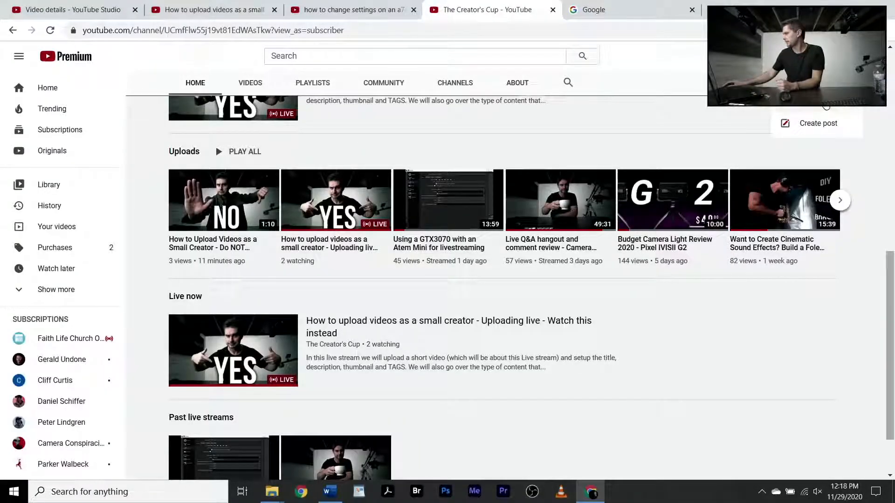
{"action": "left_click", "coordinate": [822, 82]}
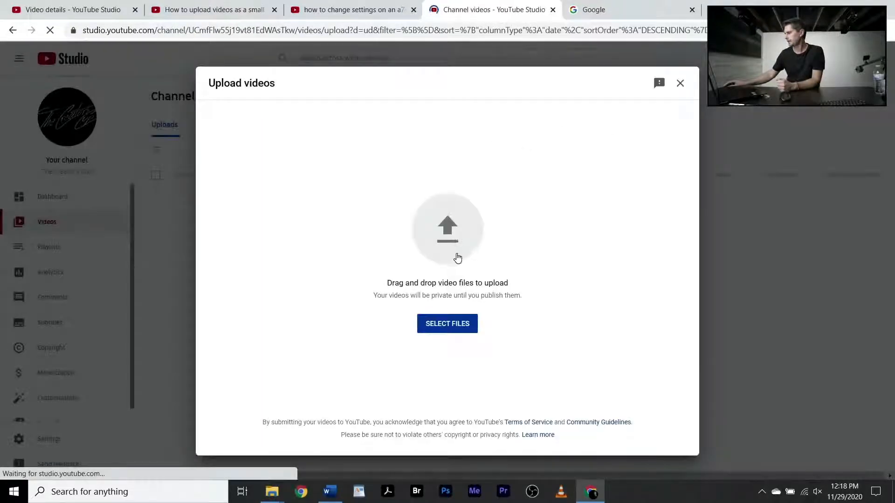
Add the video file How-To-Upload-as-a-Small-Channel from the Desktop folder to the upload.
{"action": "mouse_move", "coordinate": [272, 492]}
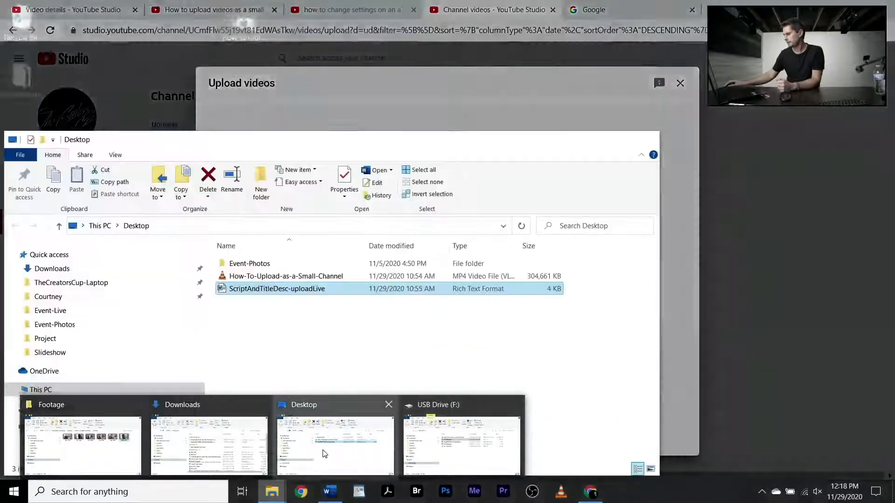
{"action": "left_click", "coordinate": [335, 448]}
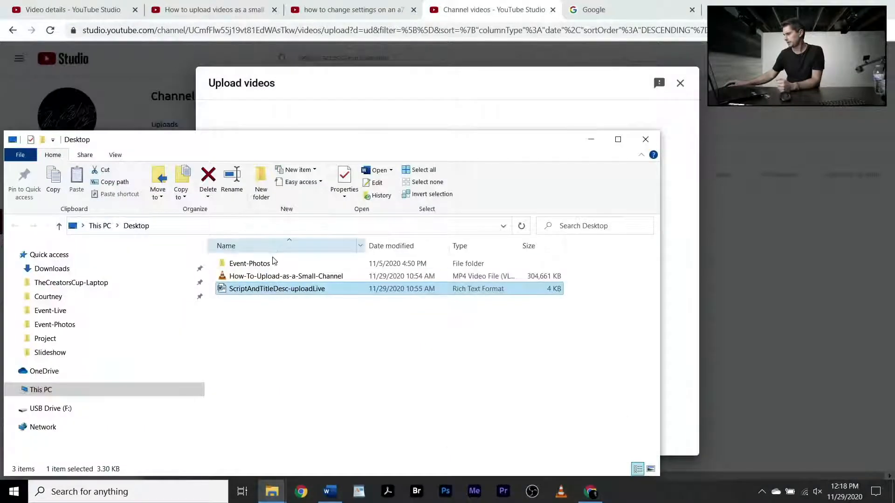
{"action": "left_click", "coordinate": [264, 278]}
{"action": "left_click_drag", "start_coordinate": [386, 146], "coordinate": [134, 170]}
{"action": "left_click_drag", "start_coordinate": [60, 305], "coordinate": [497, 256]}
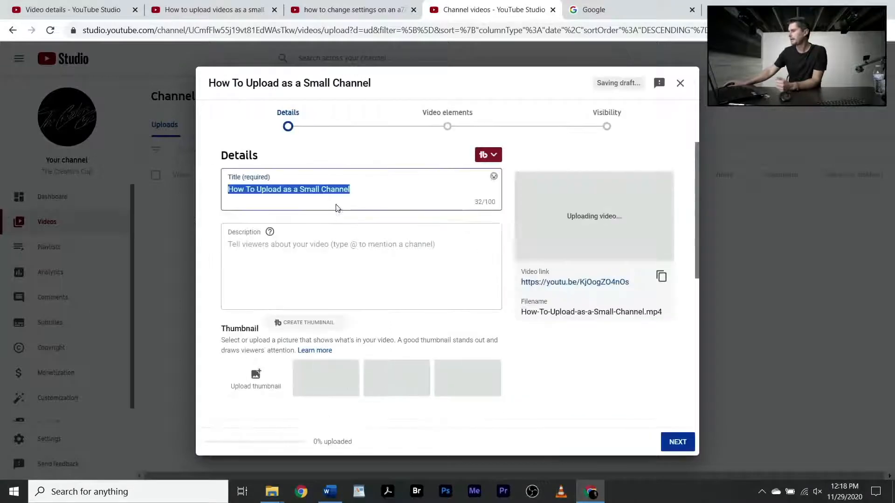
Replace the video title with the copied search phrase "How to upload videos as a small creator - do not watch this".
{"action": "left_click", "coordinate": [371, 191]}
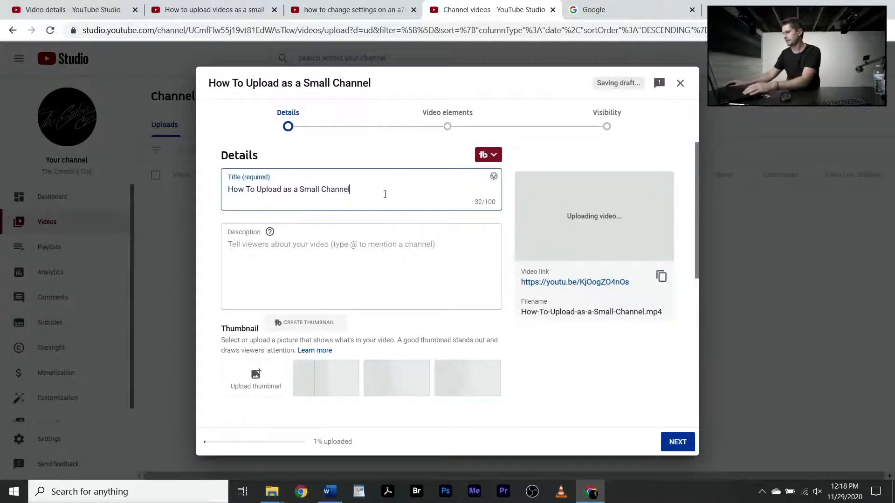
{"action": "key", "text": "ctrl+a"}
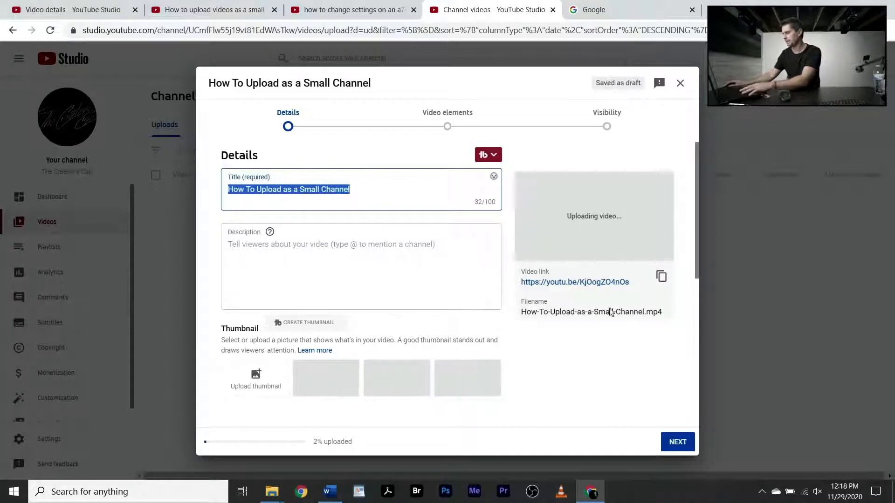
{"action": "left_click", "coordinate": [214, 9]}
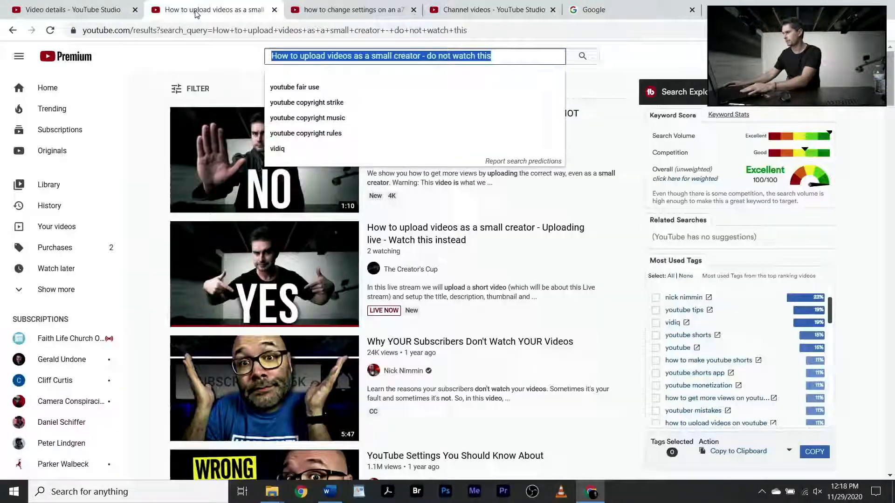
{"action": "right_click", "coordinate": [387, 61]}
{"action": "left_click", "coordinate": [410, 100]}
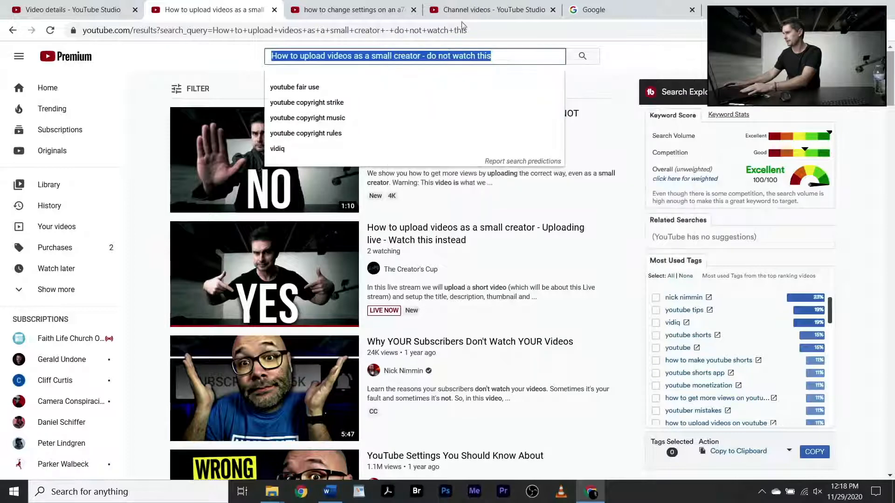
{"action": "left_click", "coordinate": [486, 5]}
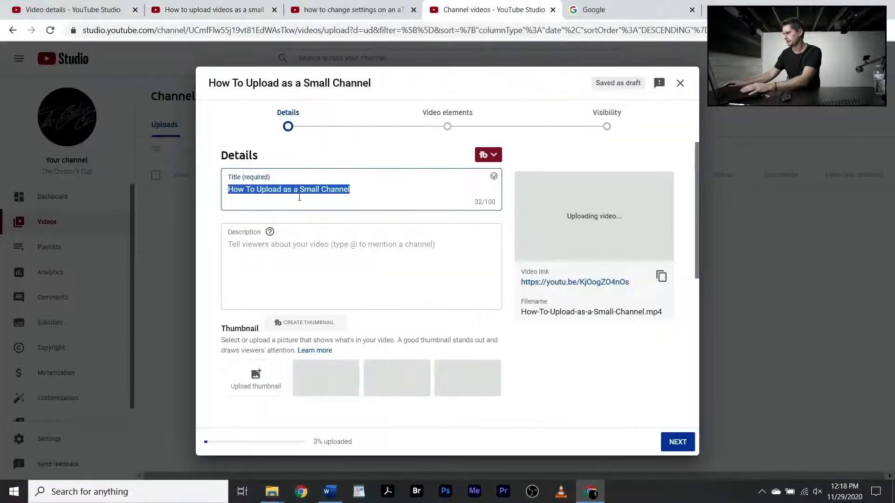
{"action": "key", "text": "ctrl+v"}
{"action": "left_click", "coordinate": [320, 244]}
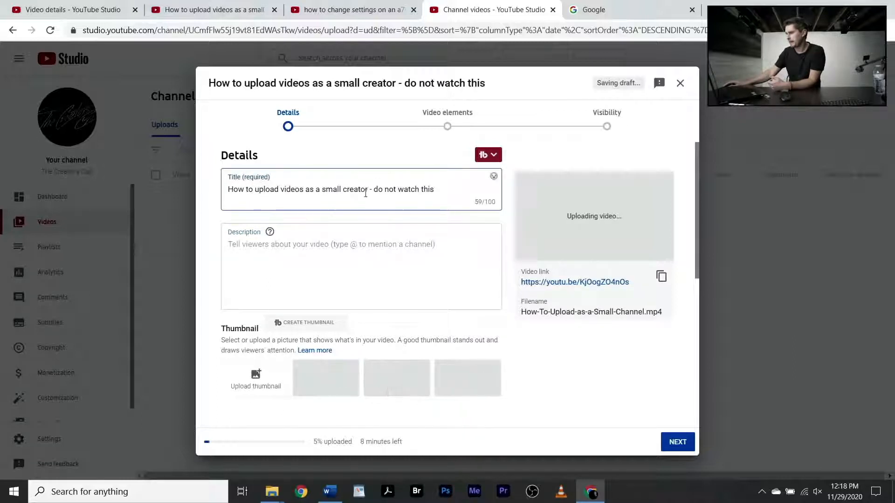
{"action": "left_click", "coordinate": [345, 189]}
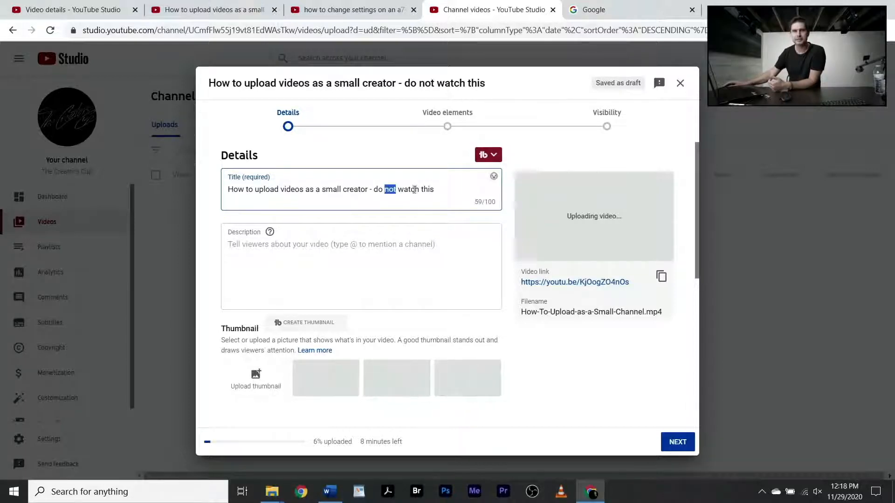
{"action": "left_click", "coordinate": [451, 189]}
{"action": "left_click", "coordinate": [310, 258]}
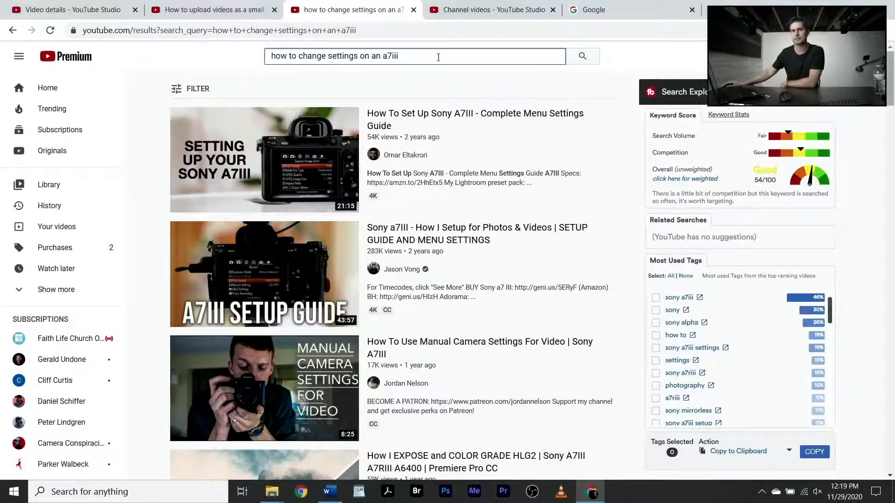
Copy the entire description text from the existing video's details page.
{"action": "mouse_move", "coordinate": [449, 119]}
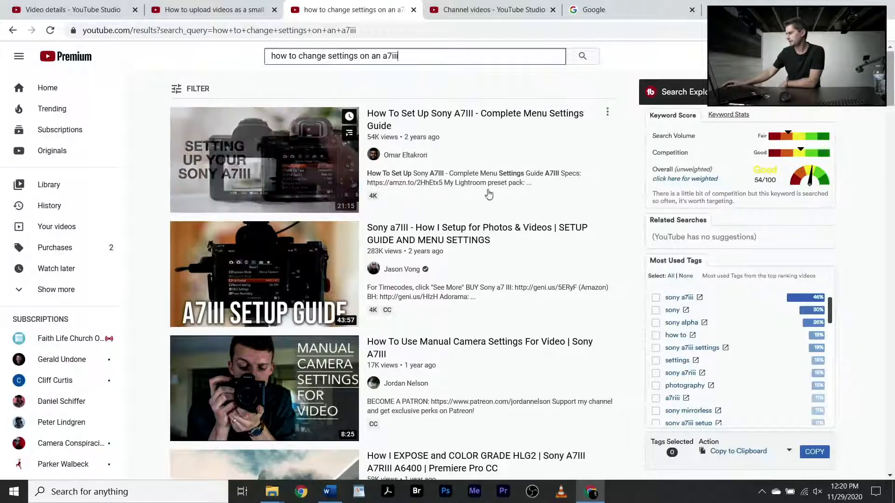
{"action": "left_click", "coordinate": [211, 8]}
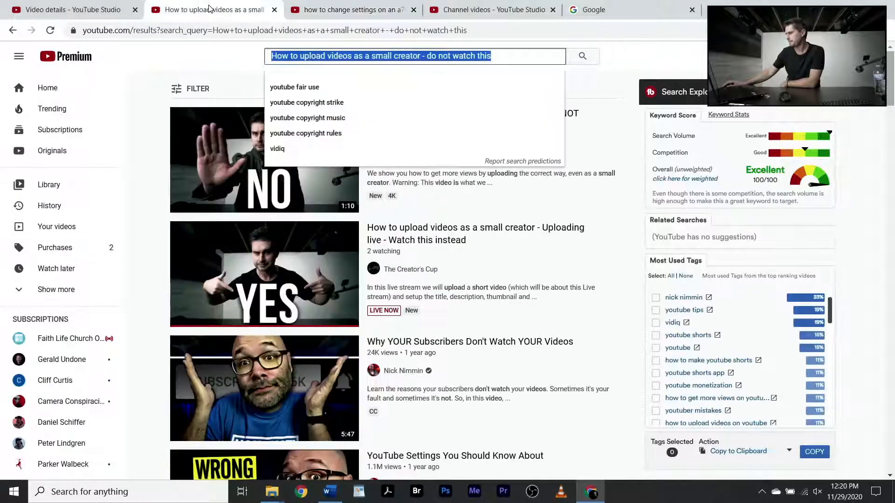
{"action": "left_click", "coordinate": [466, 10]}
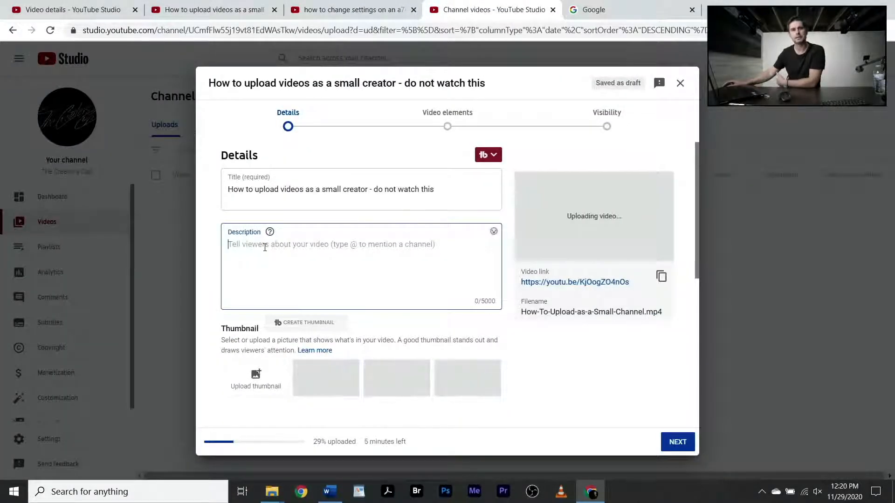
{"action": "left_click", "coordinate": [71, 10]}
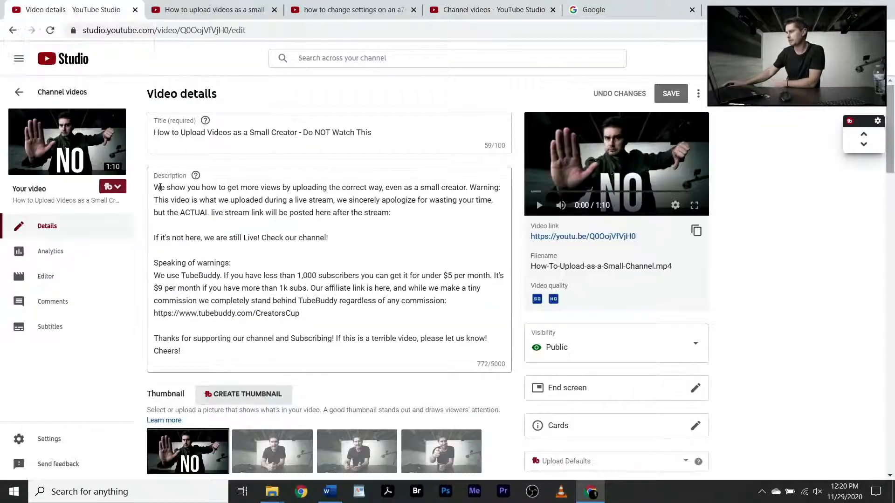
{"action": "left_click_drag", "start_coordinate": [155, 187], "coordinate": [410, 392]}
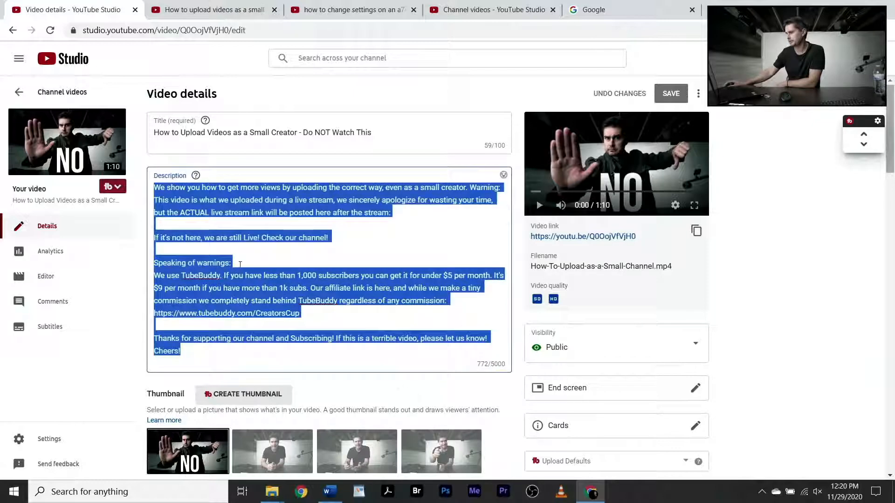
{"action": "right_click", "coordinate": [254, 331]}
{"action": "left_click", "coordinate": [266, 376]}
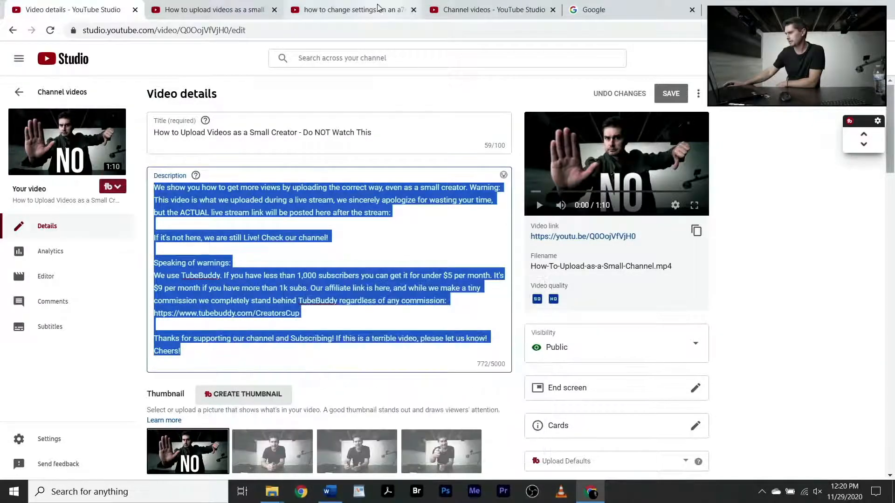
Paste the copied text into the description of the new video upload.
{"action": "left_click", "coordinate": [451, 10]}
{"action": "right_click", "coordinate": [261, 254]}
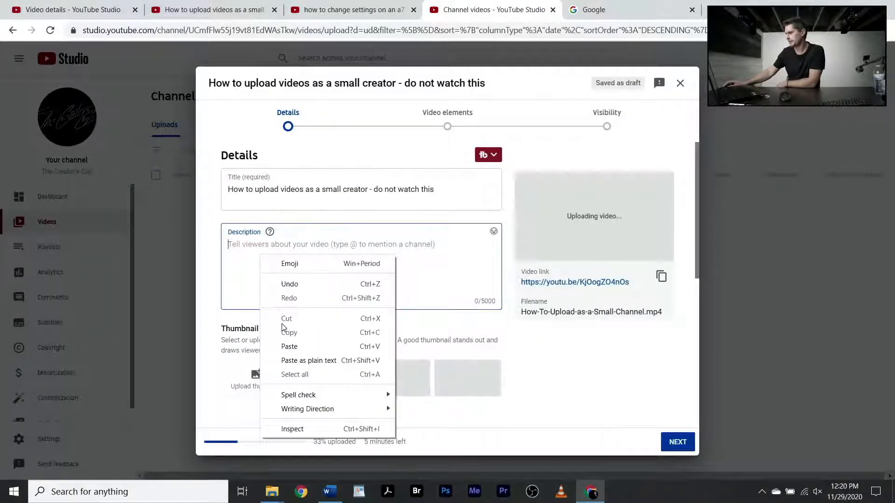
{"action": "left_click", "coordinate": [286, 351]}
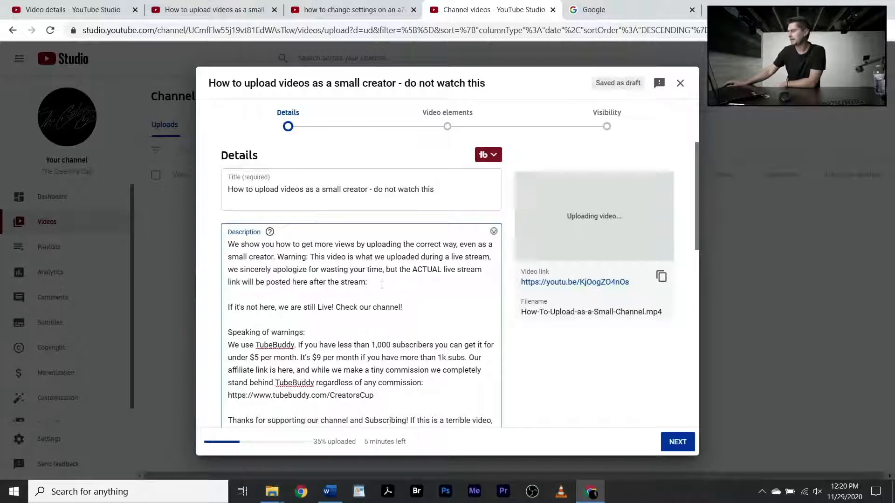
{"action": "scroll", "coordinate": [378, 291], "scroll_direction": "down", "scroll_amount": 1}
{"action": "scroll", "coordinate": [371, 298], "scroll_direction": "up", "scroll_amount": 1}
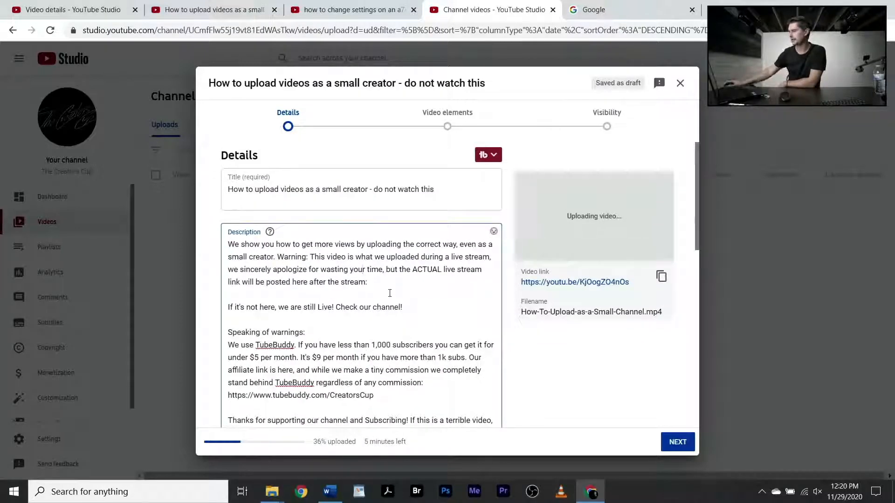
Set the No-Thumbnail image from the USB drive as the new video's custom thumbnail.
{"action": "scroll", "coordinate": [400, 318], "scroll_direction": "down", "scroll_amount": 3}
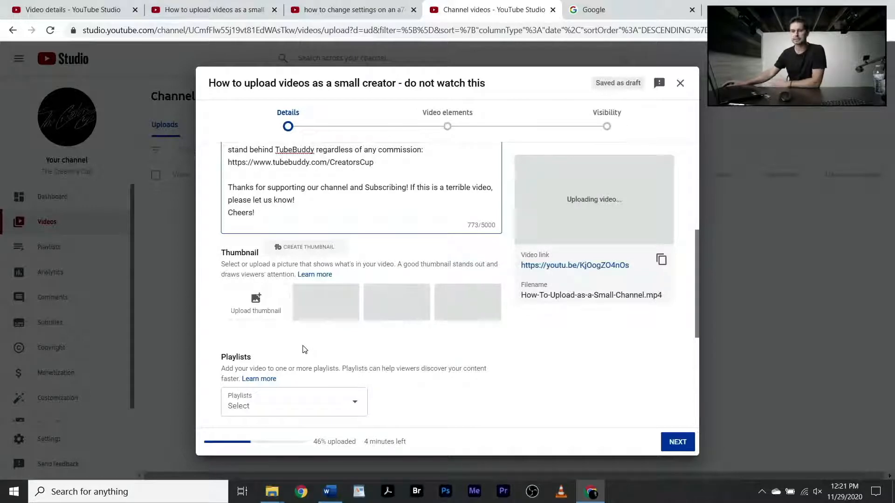
{"action": "left_click", "coordinate": [255, 301]}
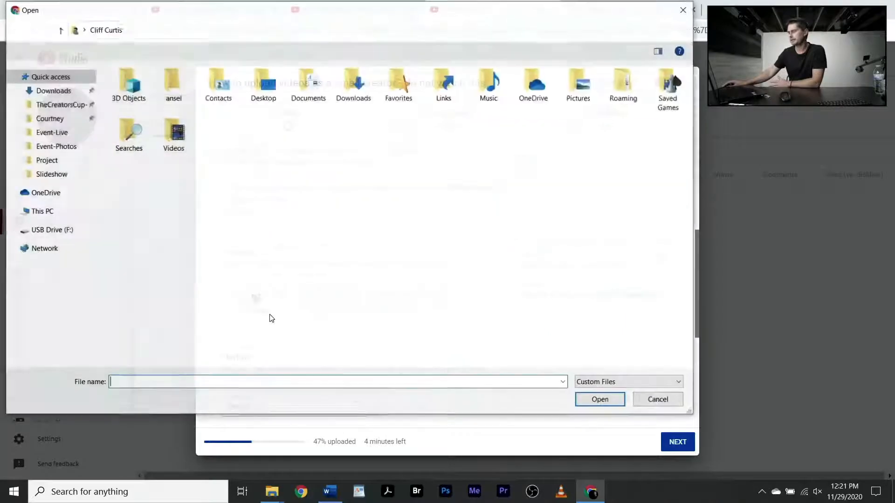
{"action": "left_click", "coordinate": [659, 401]}
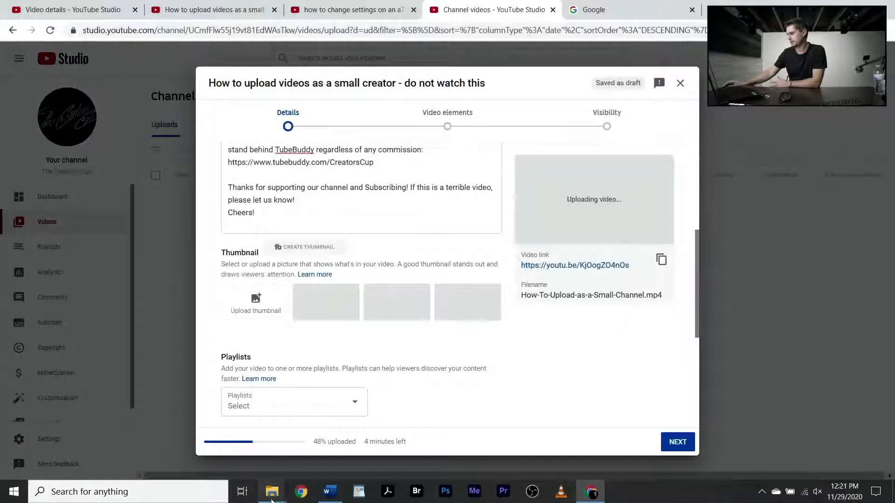
{"action": "mouse_move", "coordinate": [272, 492]}
{"action": "left_click", "coordinate": [424, 462]}
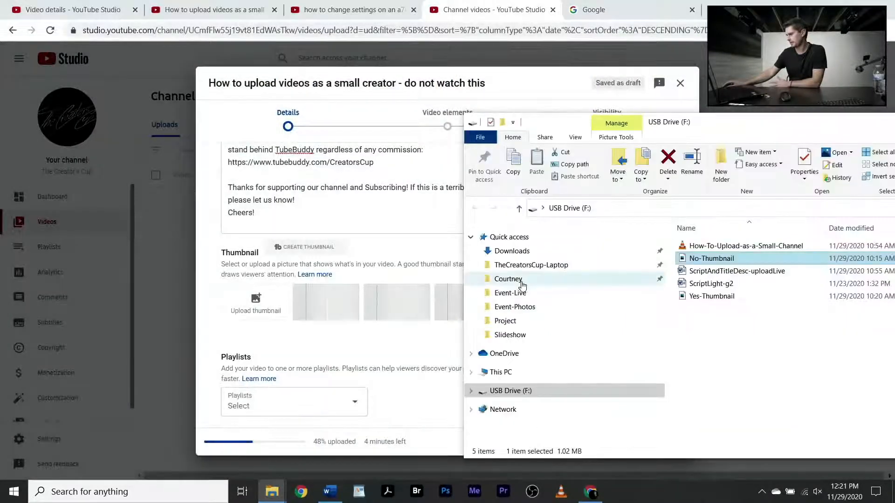
{"action": "left_click_drag", "start_coordinate": [730, 264], "coordinate": [256, 303]}
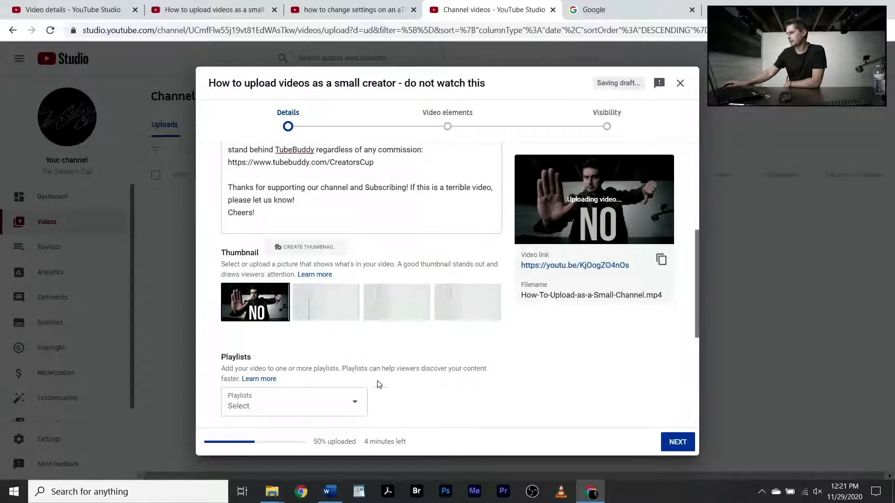
Open the No-Thumbnail image from the USB drive to examine its design.
{"action": "scroll", "coordinate": [371, 372], "scroll_direction": "down", "scroll_amount": 3}
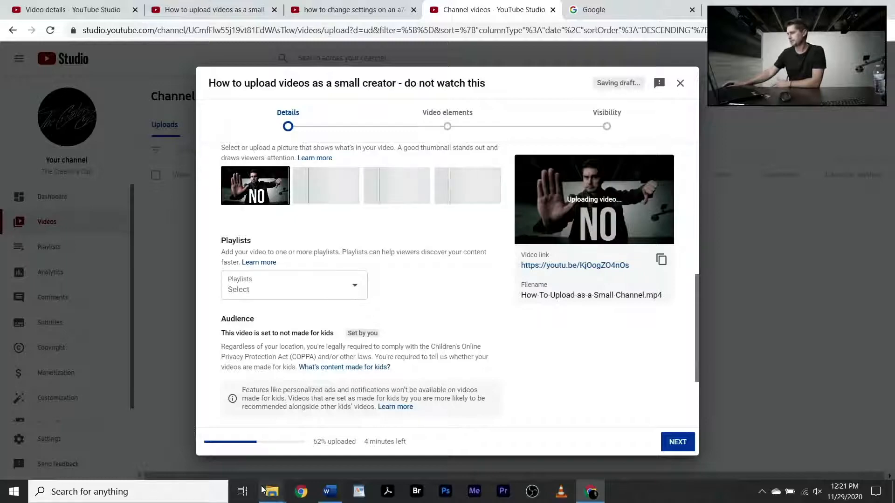
{"action": "mouse_move", "coordinate": [272, 491]}
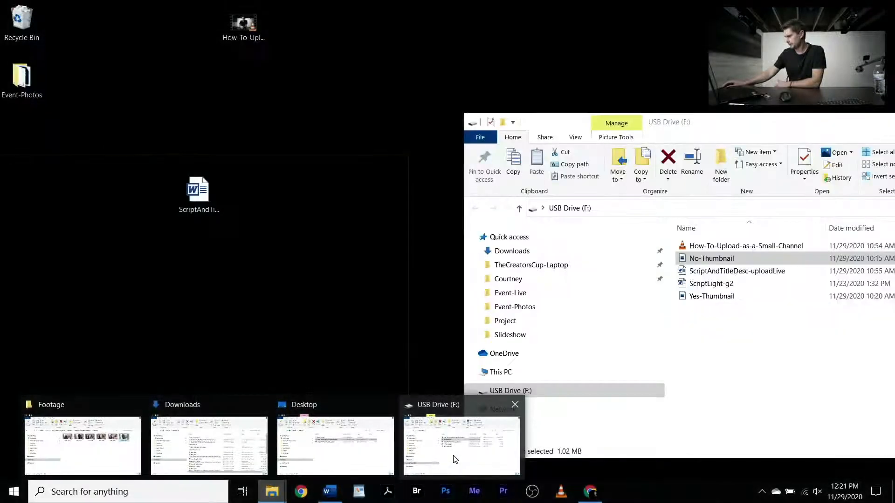
{"action": "left_click", "coordinate": [455, 455]}
{"action": "double_click", "coordinate": [720, 262]}
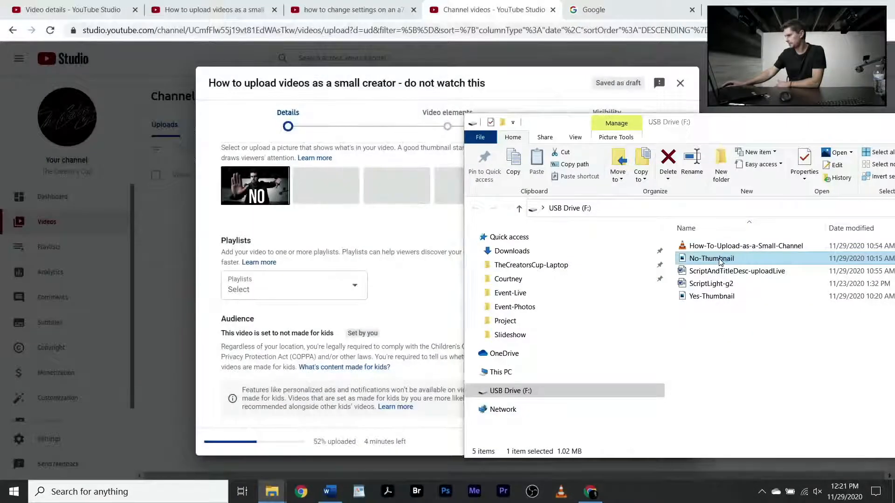
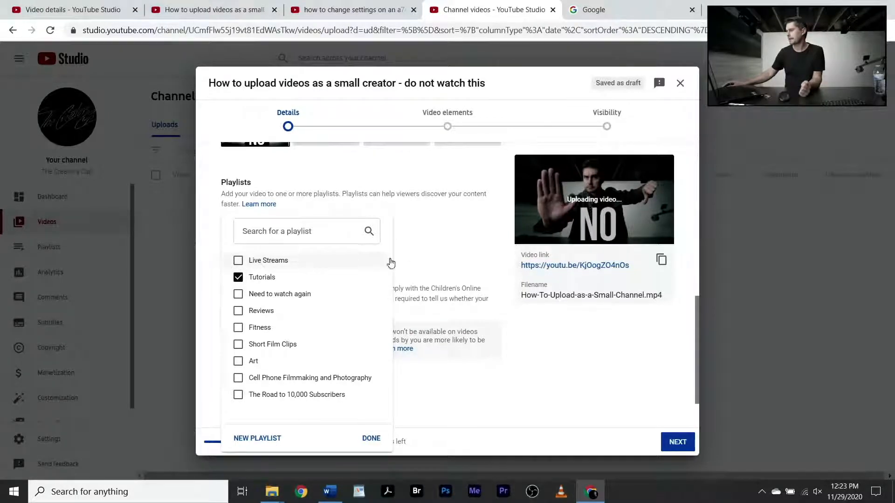
Apply the Tutorials playlist selection to the video and expand the additional video options.
{"action": "left_click", "coordinate": [425, 240]}
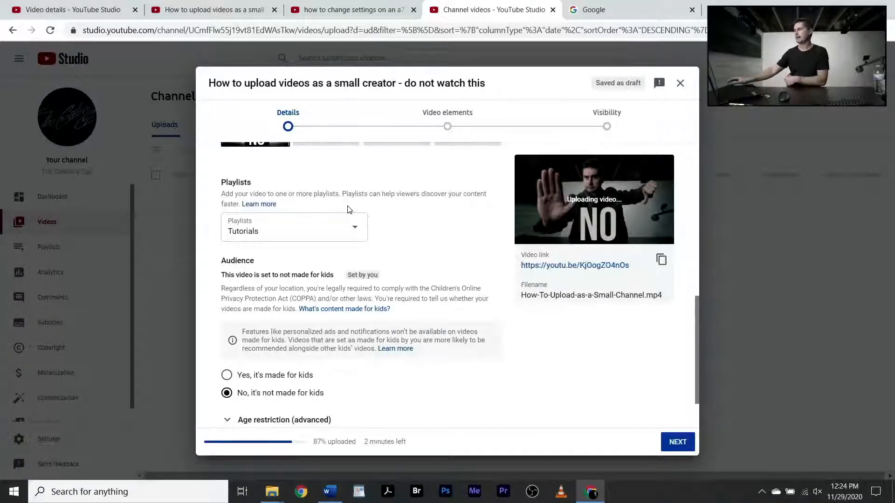
{"action": "scroll", "coordinate": [313, 275], "scroll_direction": "down", "scroll_amount": 1}
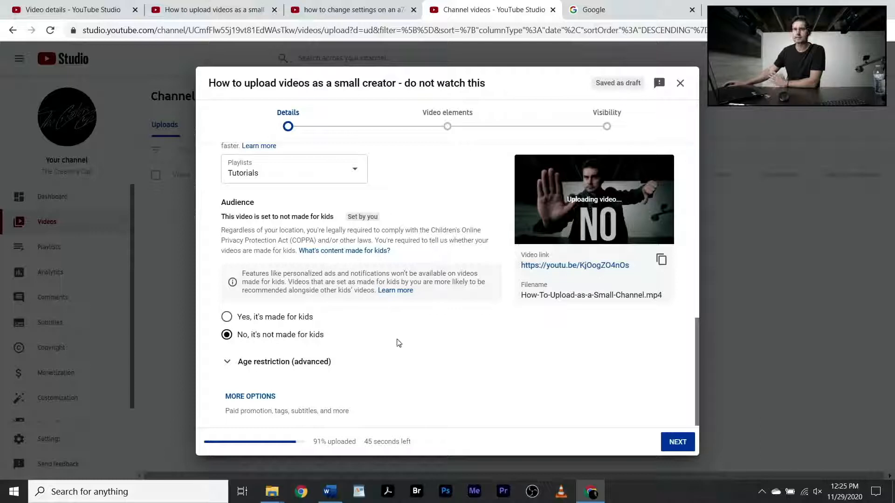
{"action": "scroll", "coordinate": [408, 351], "scroll_direction": "down", "scroll_amount": 1}
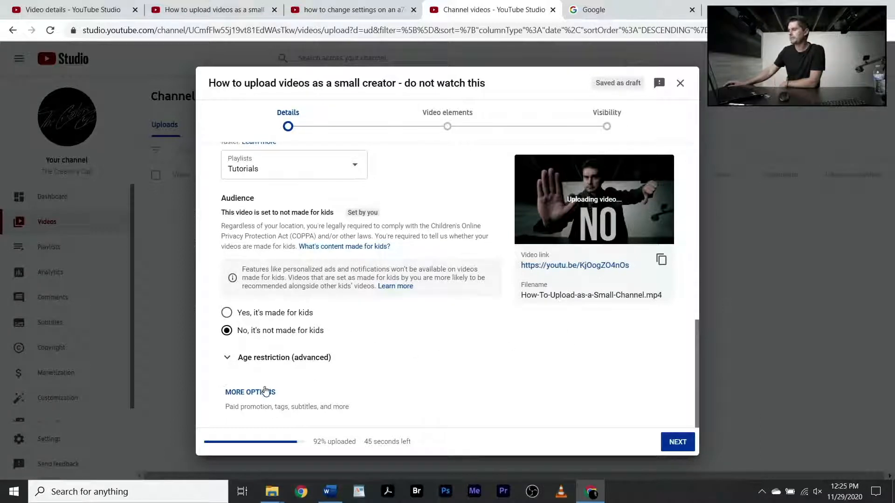
{"action": "left_click", "coordinate": [256, 399]}
Look up related terms for "how to upload" in the video tags and add the suggestion "how to upload videos on youtube".
{"action": "scroll", "coordinate": [386, 350], "scroll_direction": "down", "scroll_amount": 3}
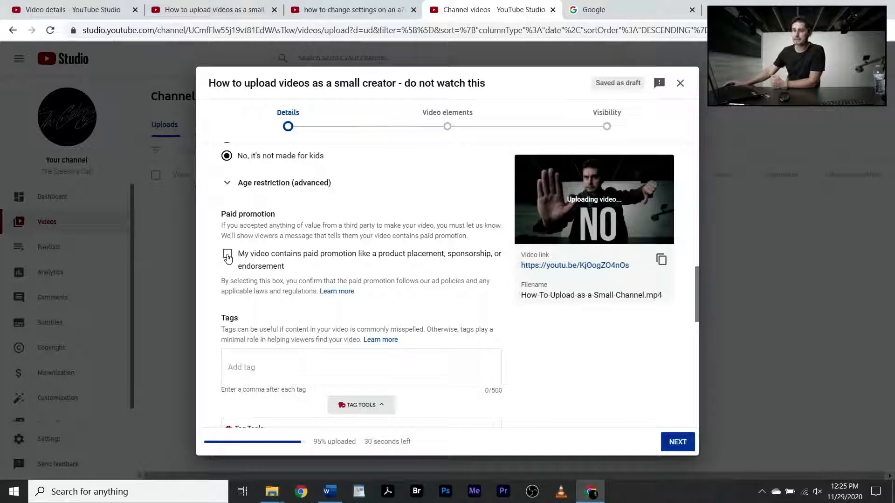
{"action": "scroll", "coordinate": [282, 274], "scroll_direction": "down", "scroll_amount": 1}
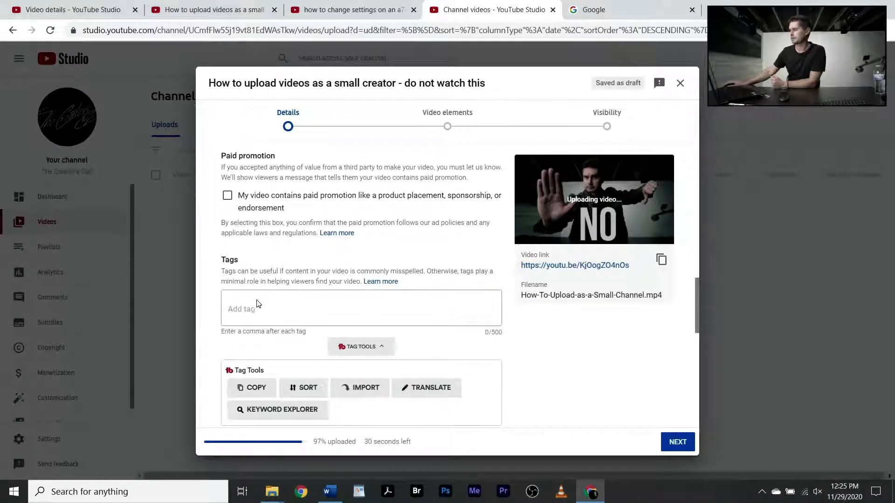
{"action": "scroll", "coordinate": [278, 298], "scroll_direction": "down", "scroll_amount": 1}
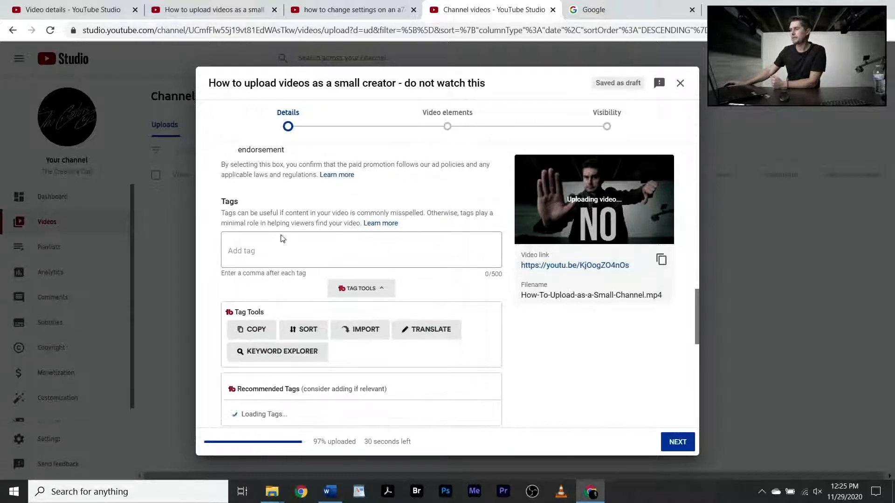
{"action": "left_click", "coordinate": [256, 249]}
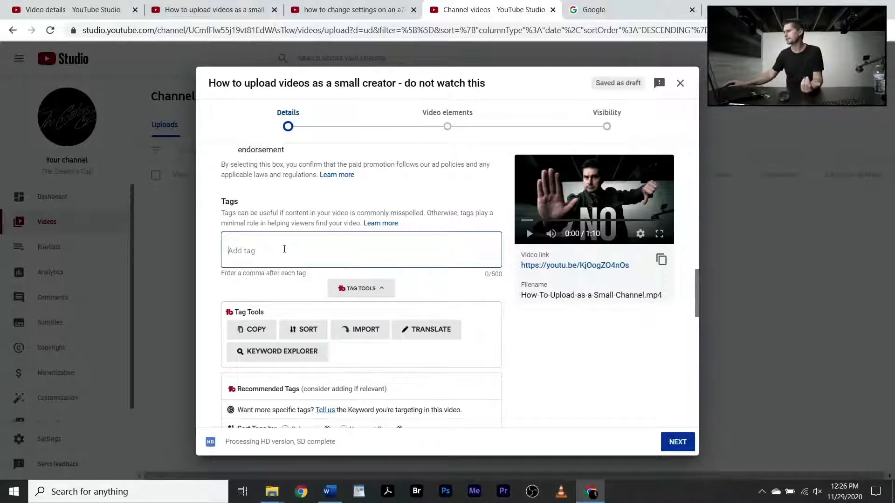
{"action": "type", "text": "ho"}
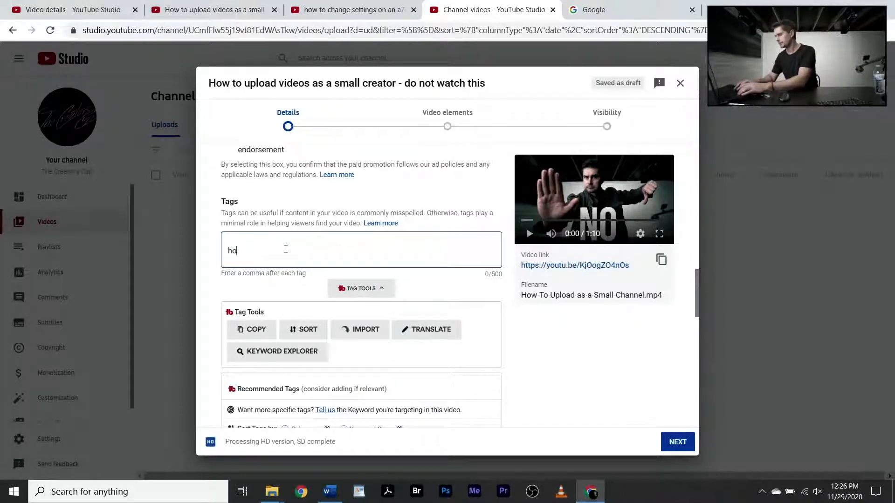
{"action": "type", "text": "w t"}
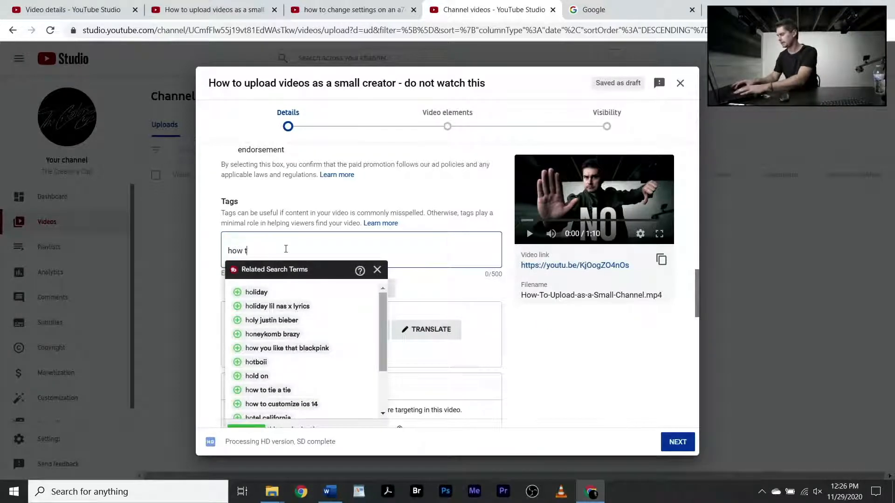
{"action": "type", "text": "o upload"}
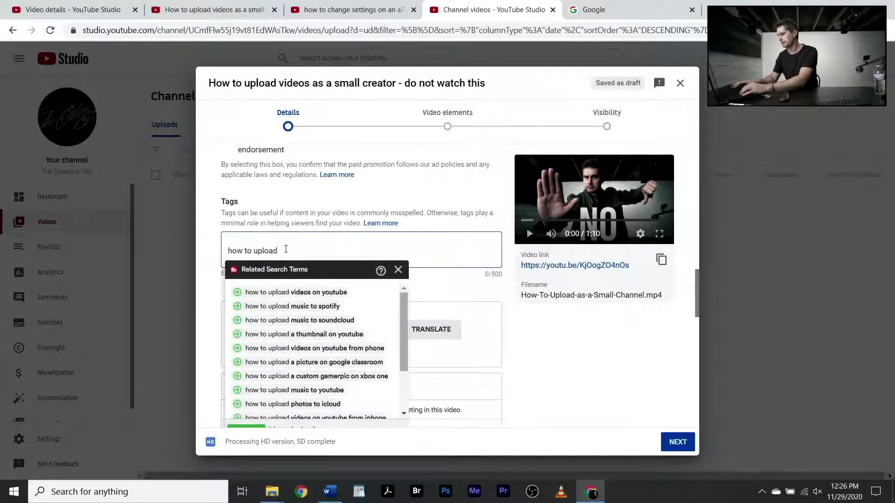
{"action": "left_click", "coordinate": [315, 292]}
Look up related tags for "how to use tags" and add the suggestion "how to use tags on youtube".
{"action": "left_click", "coordinate": [390, 251]}
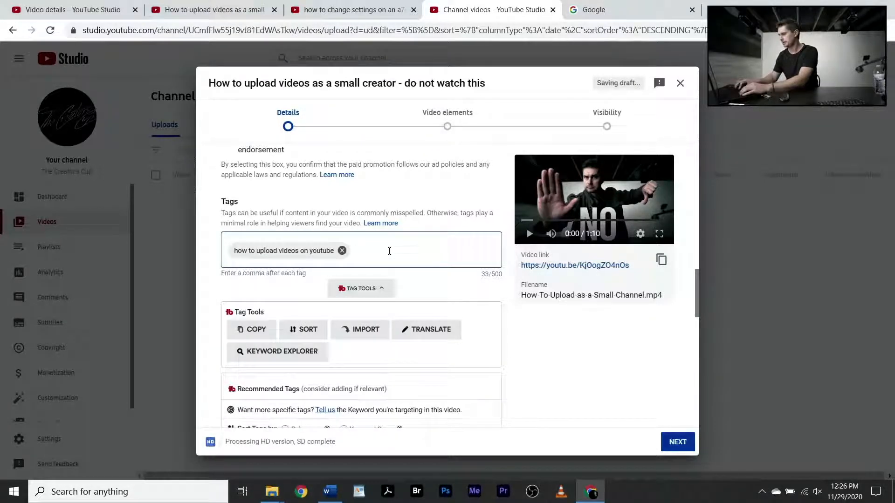
{"action": "type", "text": "how to use tags"}
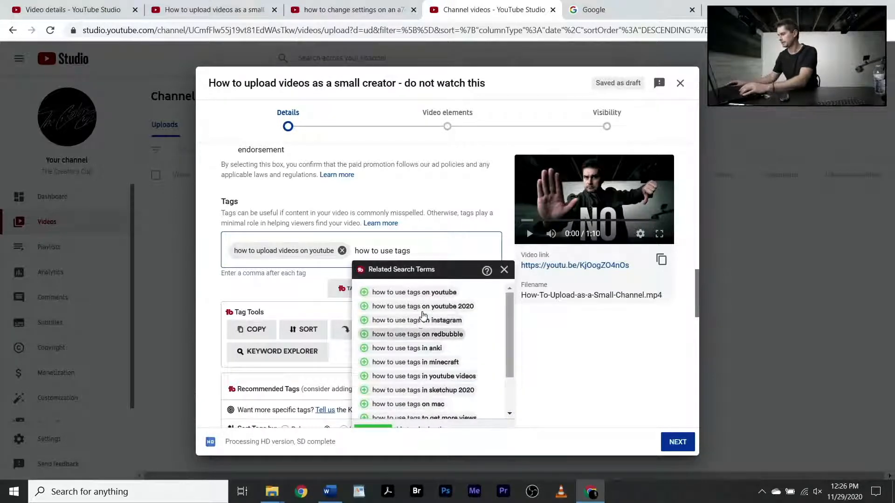
{"action": "left_click", "coordinate": [414, 292]}
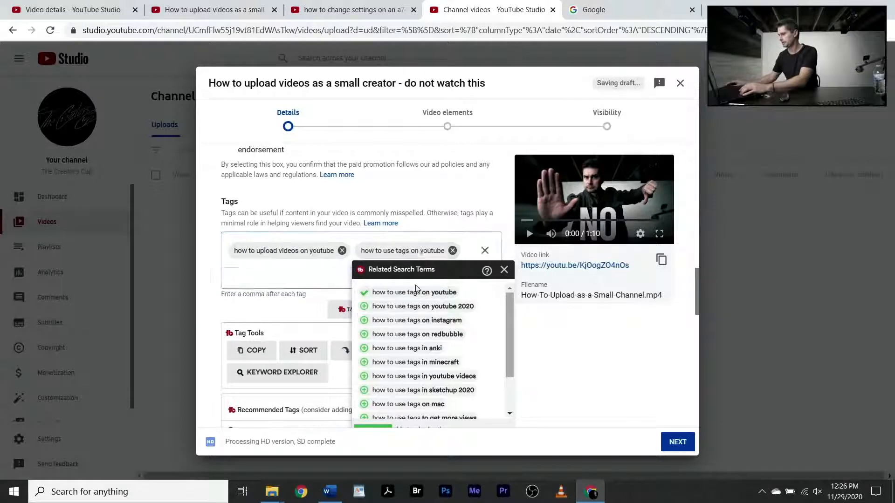
Look up related tags for "how to write a video desc" and add the suggestion "how to write a video description".
{"action": "left_click", "coordinate": [293, 268]}
{"action": "type", "text": "how"}
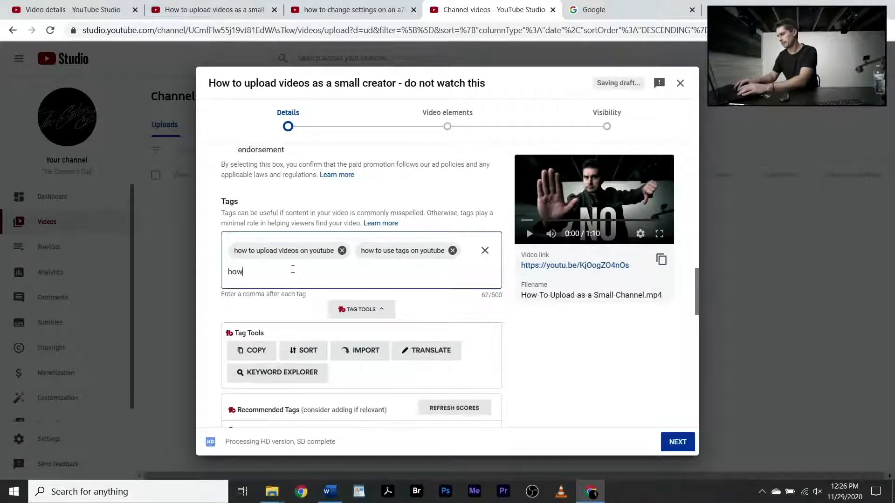
{"action": "type", "text": " to write a video desc"}
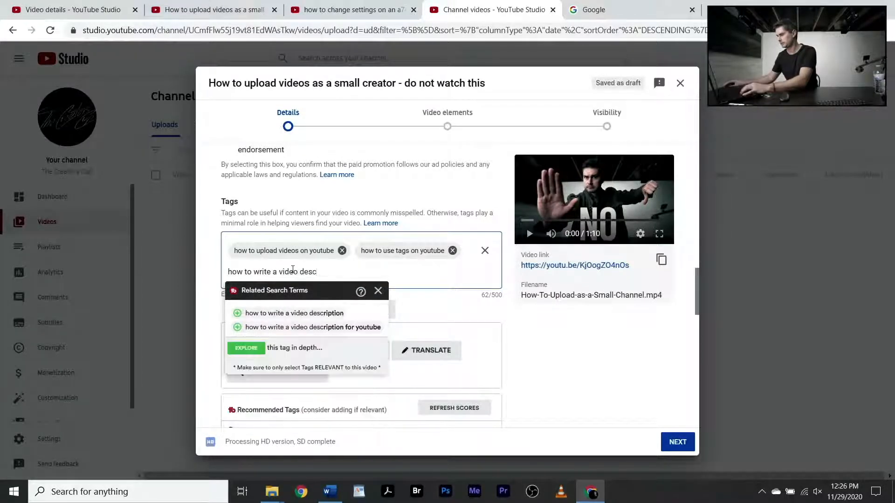
{"action": "left_click", "coordinate": [299, 313]}
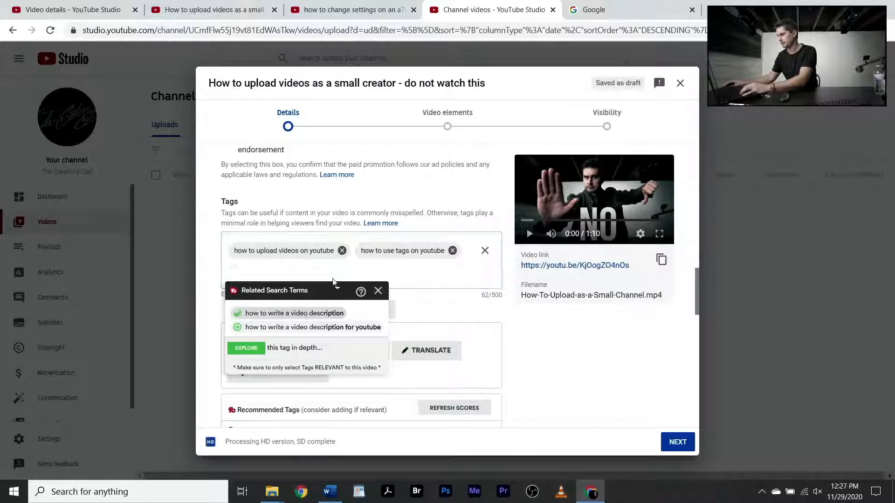
Add the tag "how to title a youtube" to the video and dismiss its related search term suggestions.
{"action": "left_click", "coordinate": [365, 273]}
{"action": "type", "text": "ho"}
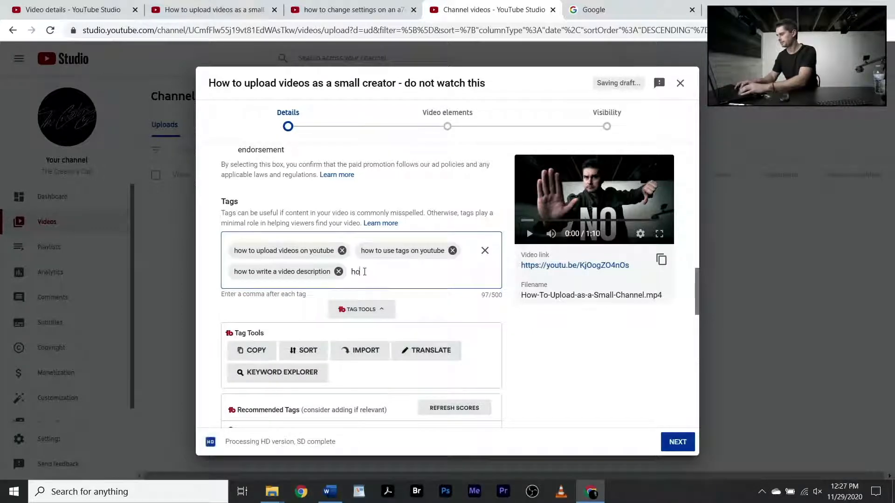
{"action": "type", "text": "w to tit"}
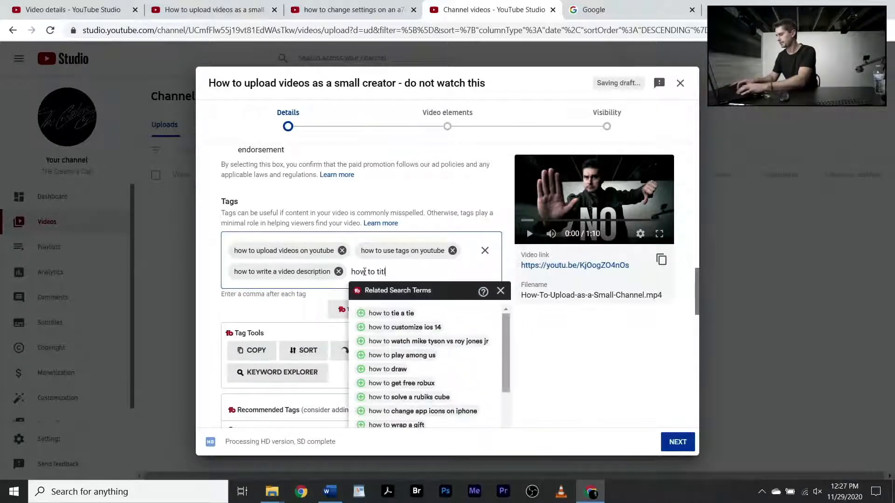
{"action": "type", "text": "le a youtube"}
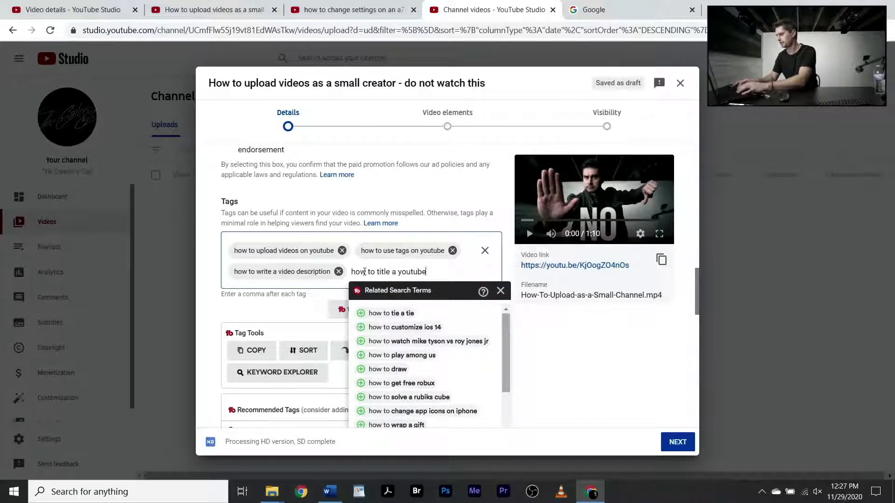
{"action": "left_click", "coordinate": [423, 310]}
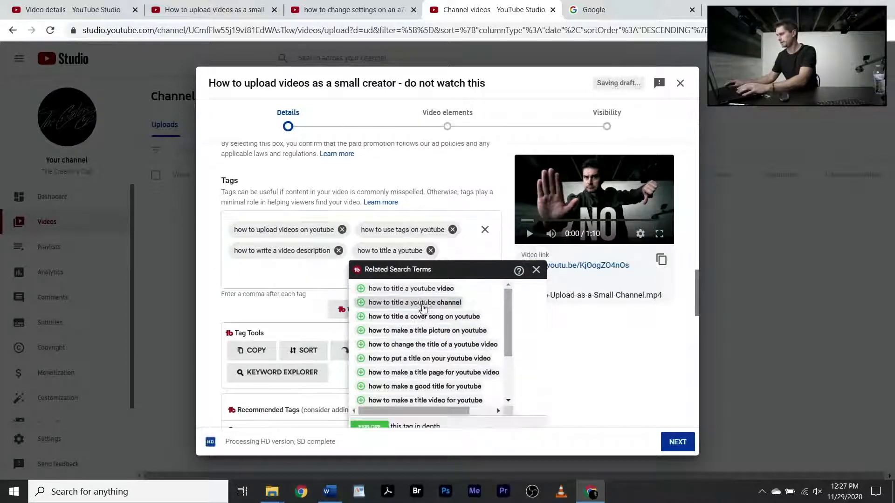
{"action": "left_click", "coordinate": [302, 275]}
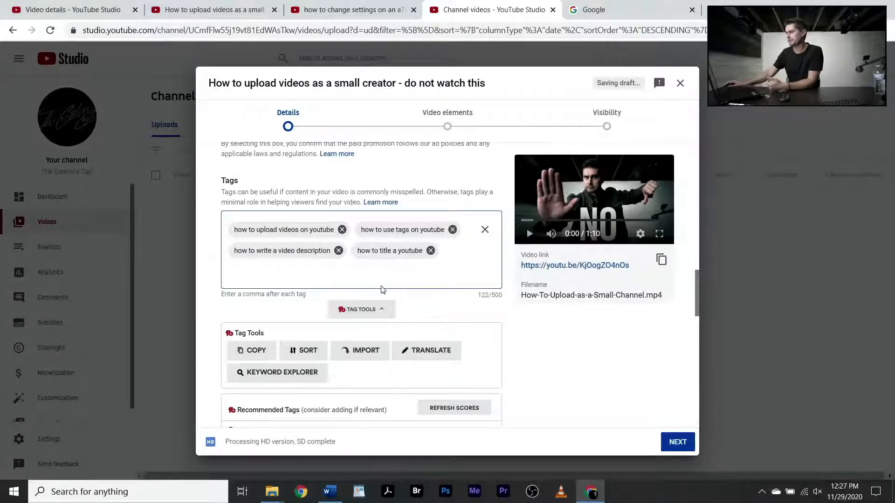
Refresh the recommended tag scores and add the recommended tags "youtube tips" and "nick nimmin" to the video.
{"action": "scroll", "coordinate": [396, 294], "scroll_direction": "down", "scroll_amount": 3}
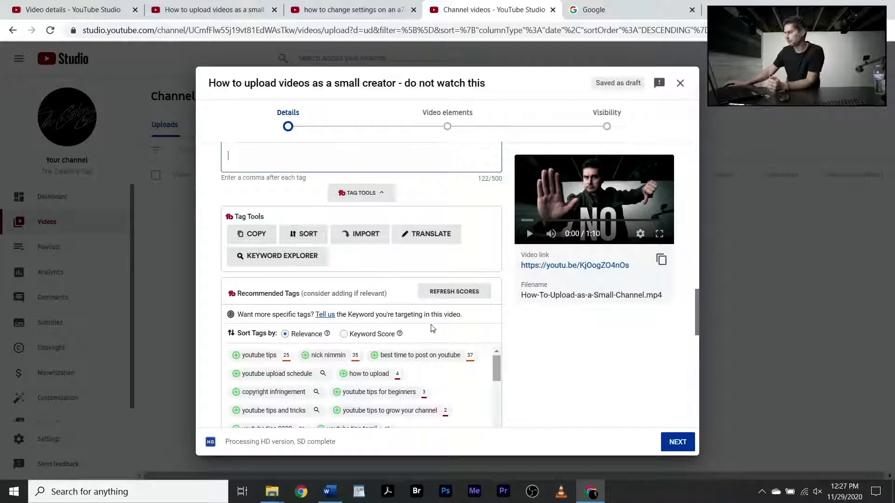
{"action": "scroll", "coordinate": [431, 330], "scroll_direction": "down", "scroll_amount": 1}
{"action": "left_click", "coordinate": [455, 236]}
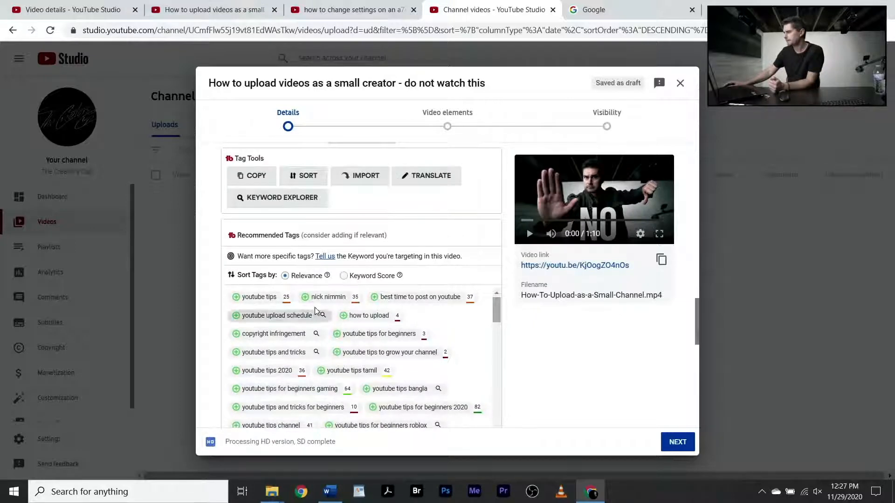
{"action": "left_click", "coordinate": [236, 302]}
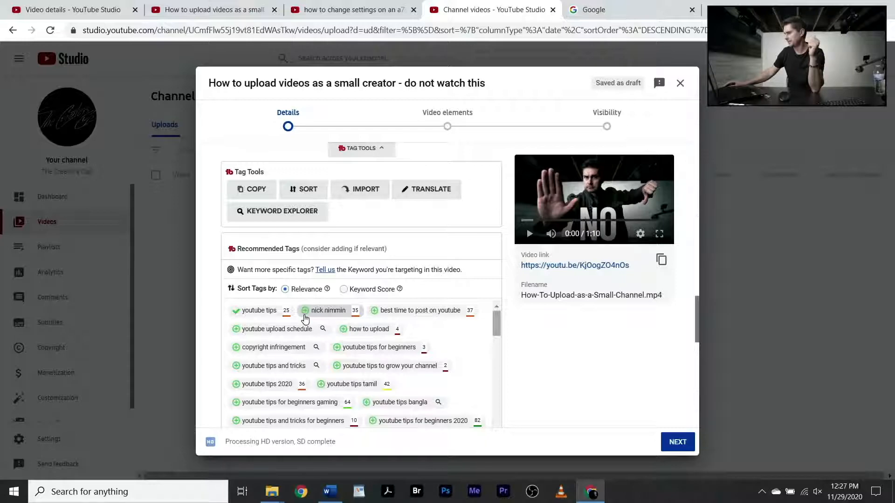
{"action": "scroll", "coordinate": [306, 319], "scroll_direction": "up", "scroll_amount": 3}
{"action": "scroll", "coordinate": [338, 330], "scroll_direction": "down", "scroll_amount": 6}
{"action": "scroll", "coordinate": [338, 332], "scroll_direction": "up", "scroll_amount": 2}
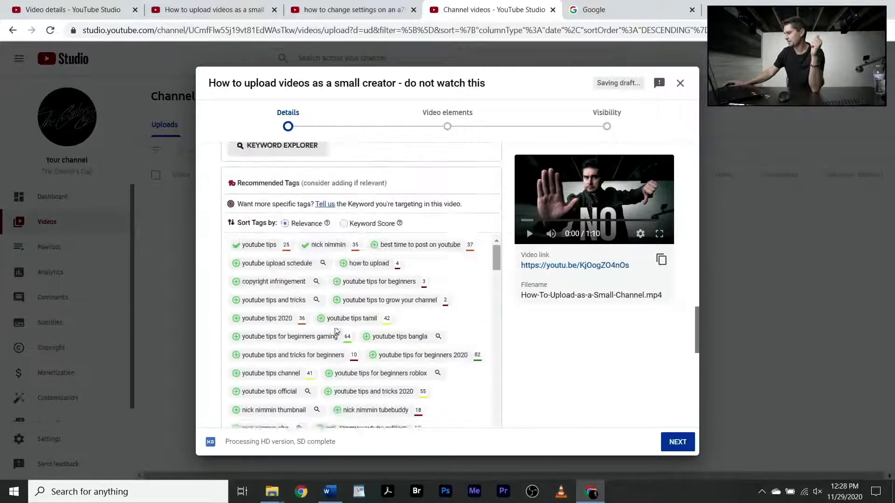
{"action": "scroll", "coordinate": [342, 328], "scroll_direction": "up", "scroll_amount": 1}
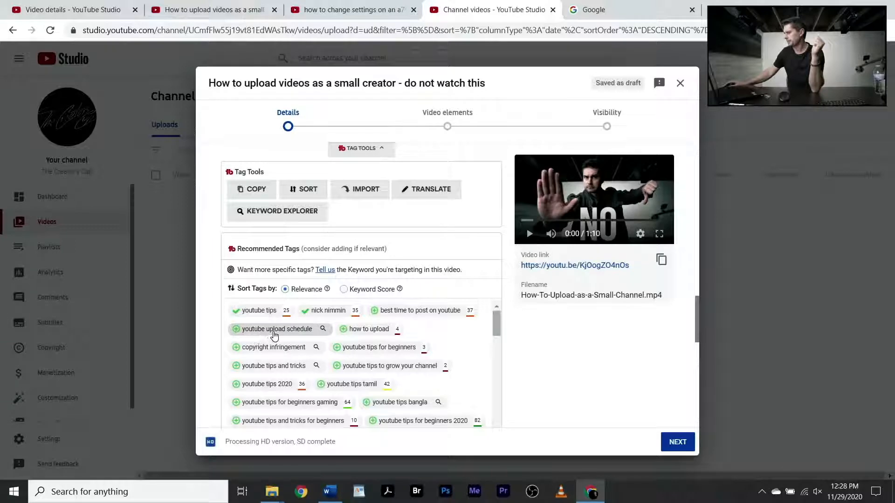
Add the recommended tags "how to upload" and "youtube tips channel" to the video.
{"action": "left_click", "coordinate": [344, 329]}
{"action": "scroll", "coordinate": [319, 339], "scroll_direction": "up", "scroll_amount": 4}
{"action": "scroll", "coordinate": [318, 339], "scroll_direction": "down", "scroll_amount": 8}
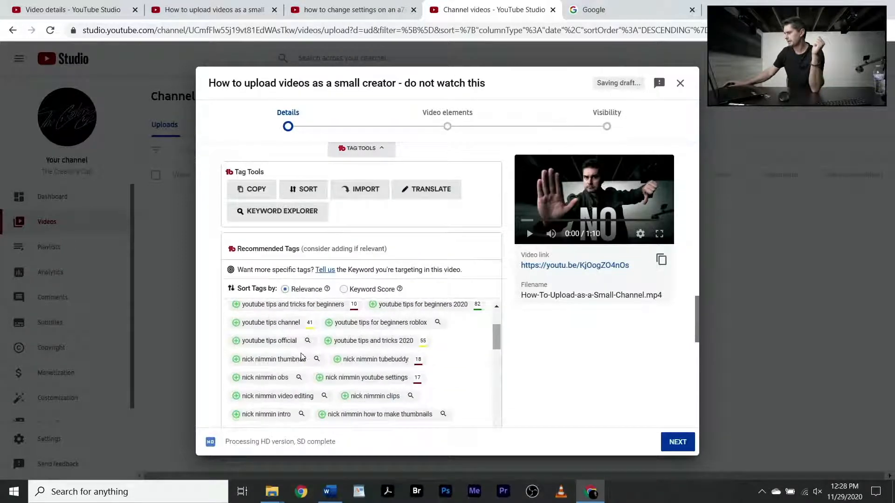
{"action": "left_click", "coordinate": [236, 381]}
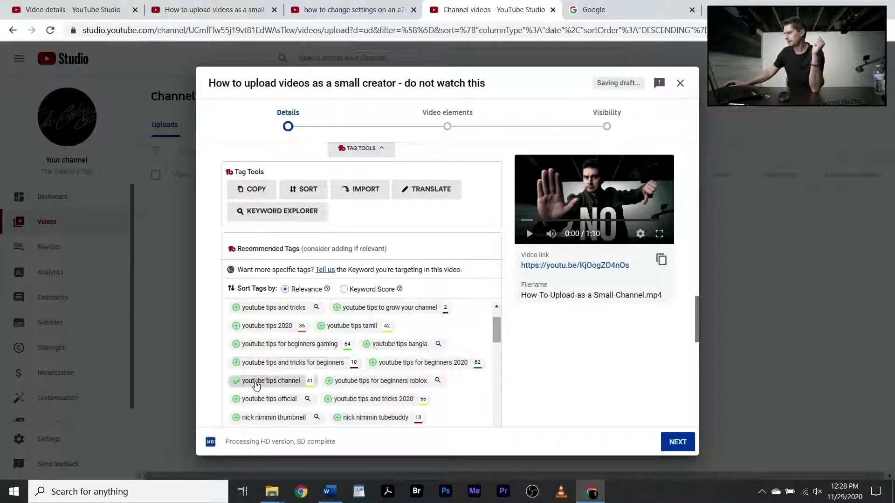
{"action": "scroll", "coordinate": [332, 329], "scroll_direction": "up", "scroll_amount": 4}
{"action": "scroll", "coordinate": [331, 329], "scroll_direction": "down", "scroll_amount": 5}
{"action": "scroll", "coordinate": [404, 335], "scroll_direction": "up", "scroll_amount": 3}
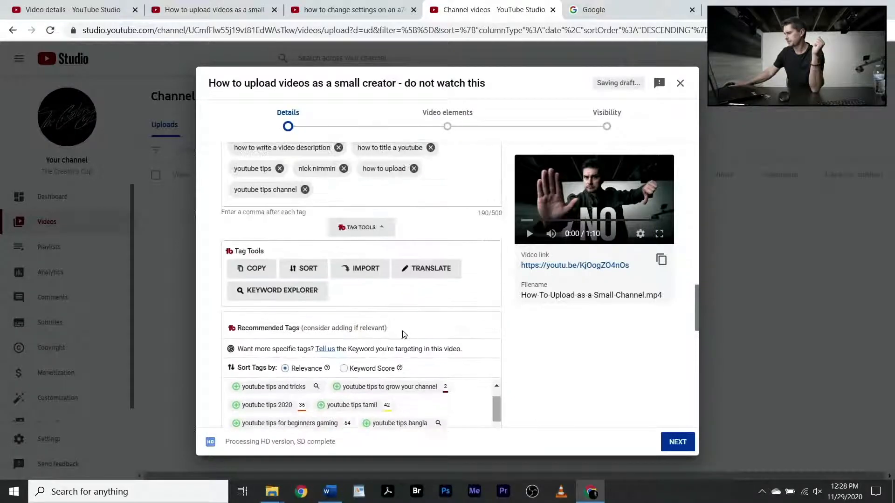
Sort the recommended tags by Keyword Score and look through the highest-scoring ones.
{"action": "left_click", "coordinate": [345, 369]}
{"action": "scroll", "coordinate": [448, 363], "scroll_direction": "down", "scroll_amount": 1}
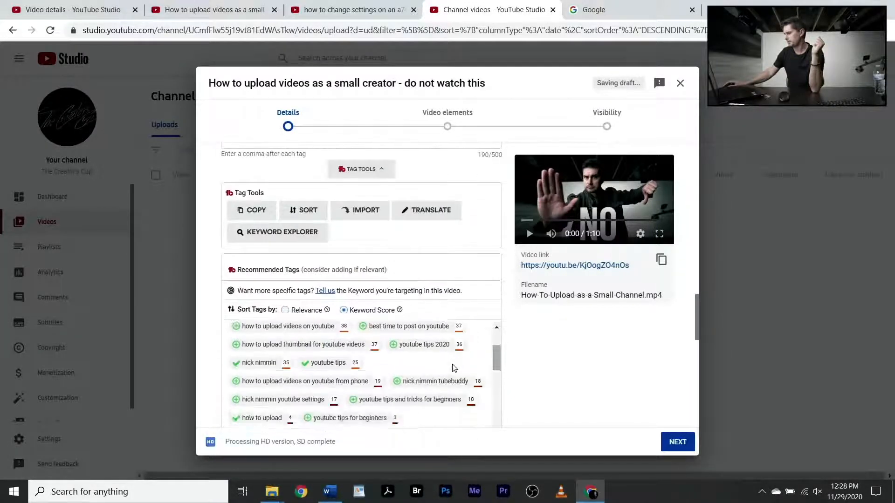
{"action": "scroll", "coordinate": [435, 361], "scroll_direction": "up", "scroll_amount": 4}
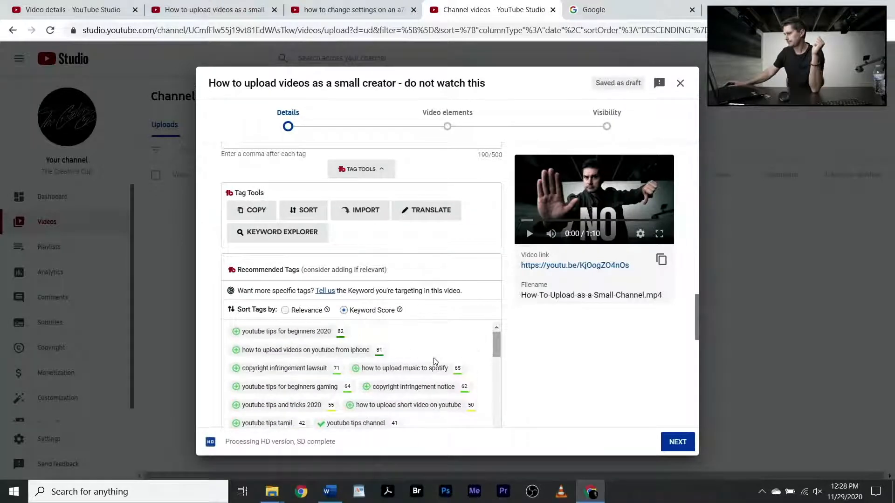
{"action": "scroll", "coordinate": [555, 375], "scroll_direction": "down", "scroll_amount": 3}
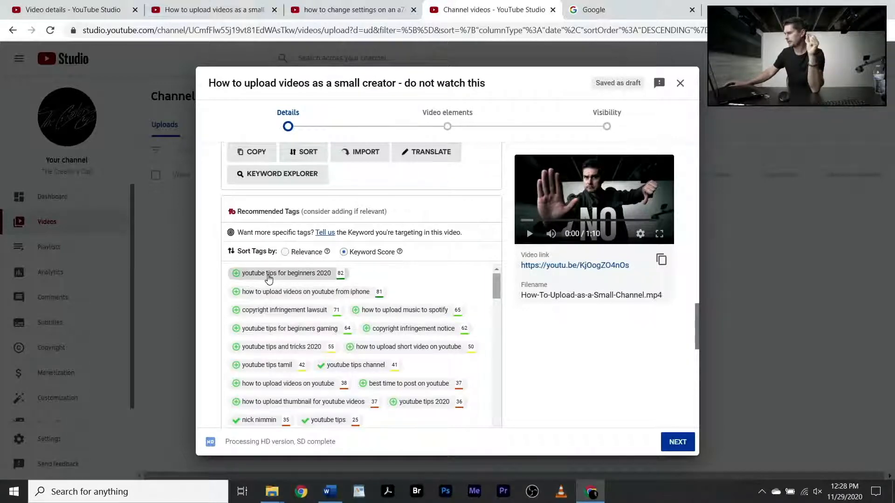
Add the high-scoring tags "youtube tips for beginners 2020" and "how to upload videos on youtube from iphone" to the video.
{"action": "left_click", "coordinate": [236, 275]}
{"action": "scroll", "coordinate": [391, 325], "scroll_direction": "down", "scroll_amount": 3}
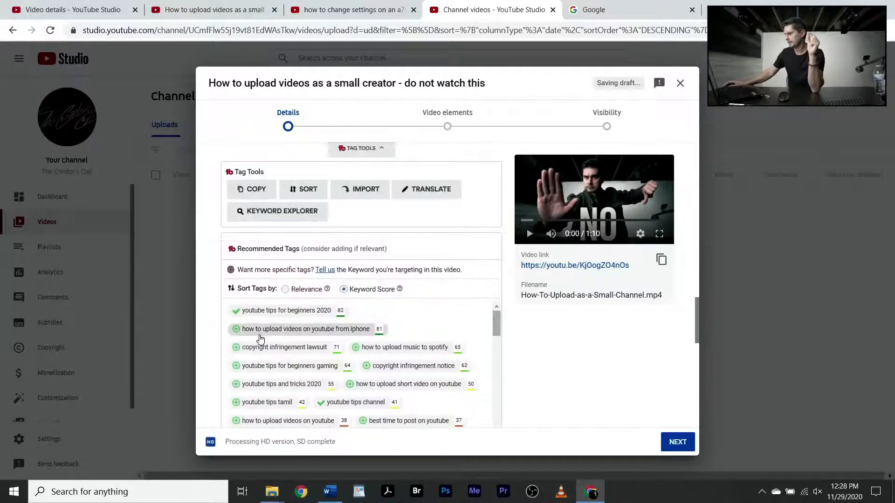
{"action": "left_click", "coordinate": [235, 330]}
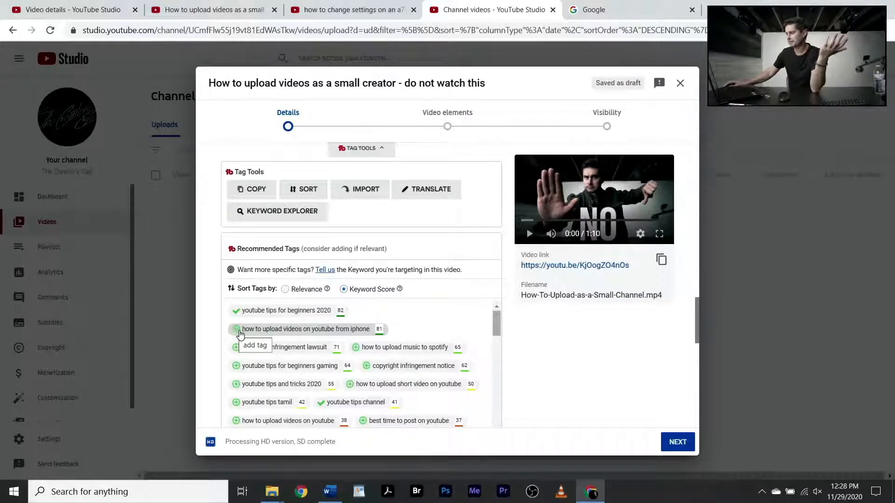
{"action": "scroll", "coordinate": [529, 350], "scroll_direction": "up", "scroll_amount": 5}
{"action": "scroll", "coordinate": [543, 361], "scroll_direction": "down", "scroll_amount": 7}
{"action": "scroll", "coordinate": [531, 377], "scroll_direction": "down", "scroll_amount": 3}
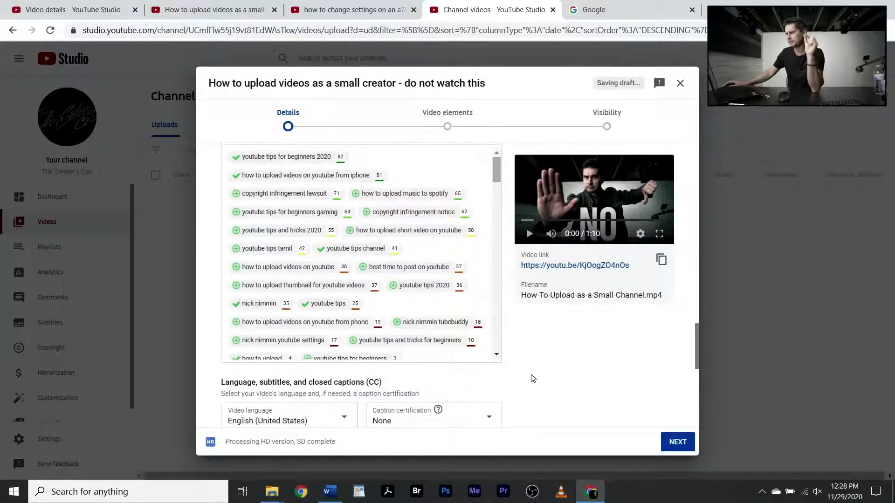
{"action": "scroll", "coordinate": [551, 372], "scroll_direction": "up", "scroll_amount": 4}
{"action": "scroll", "coordinate": [556, 378], "scroll_direction": "up", "scroll_amount": 2}
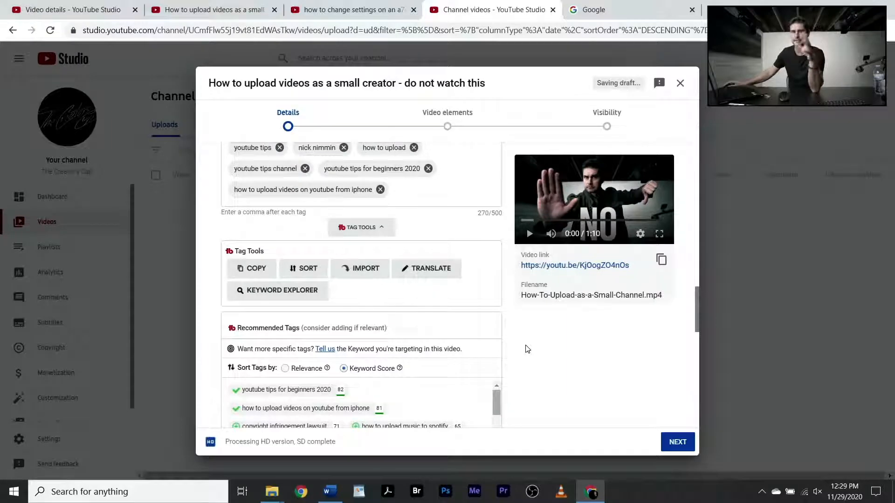
Set the video's recording date to Nov 29, 2020 and its location to Columbus OH.
{"action": "scroll", "coordinate": [522, 346], "scroll_direction": "down", "scroll_amount": 5}
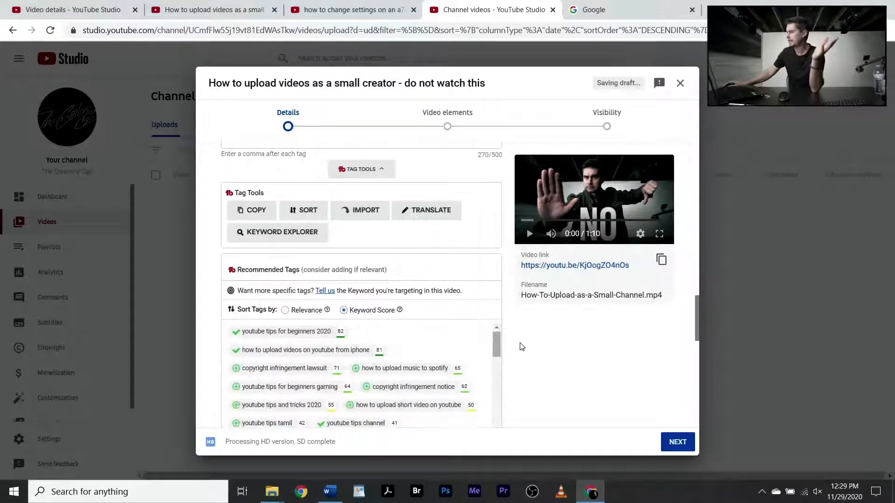
{"action": "scroll", "coordinate": [526, 353], "scroll_direction": "down", "scroll_amount": 3}
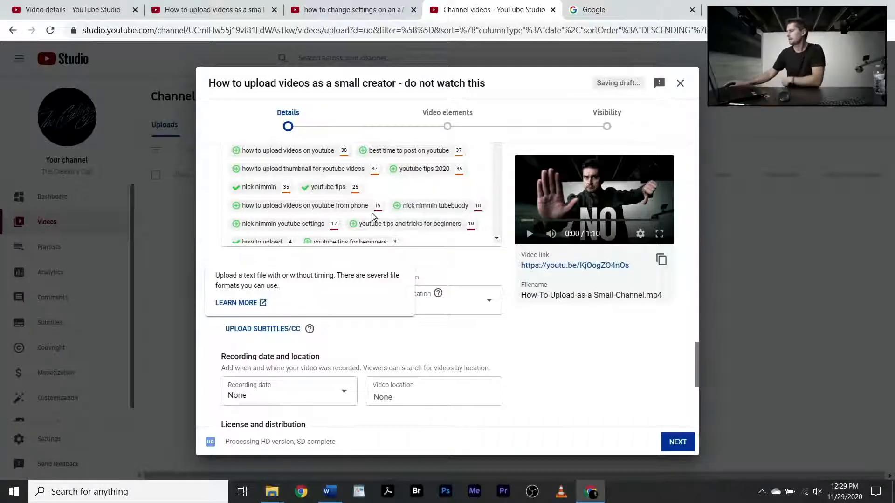
{"action": "scroll", "coordinate": [459, 322], "scroll_direction": "down", "scroll_amount": 1}
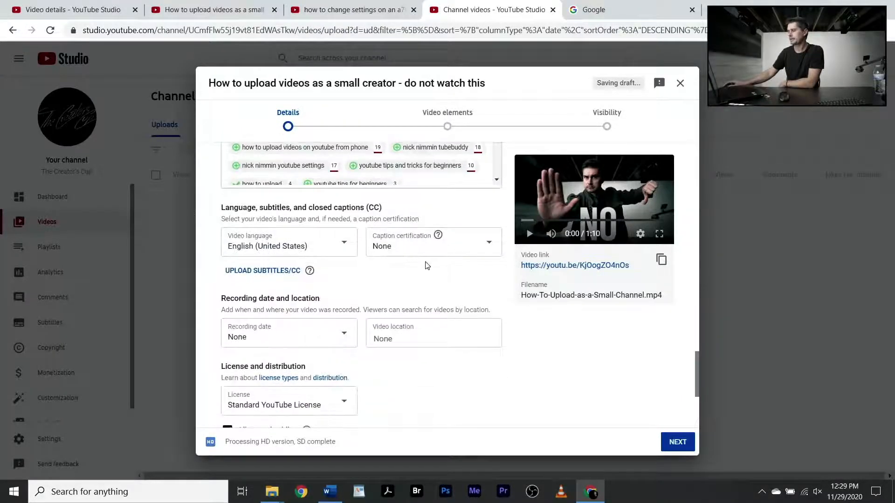
{"action": "scroll", "coordinate": [327, 357], "scroll_direction": "down", "scroll_amount": 1}
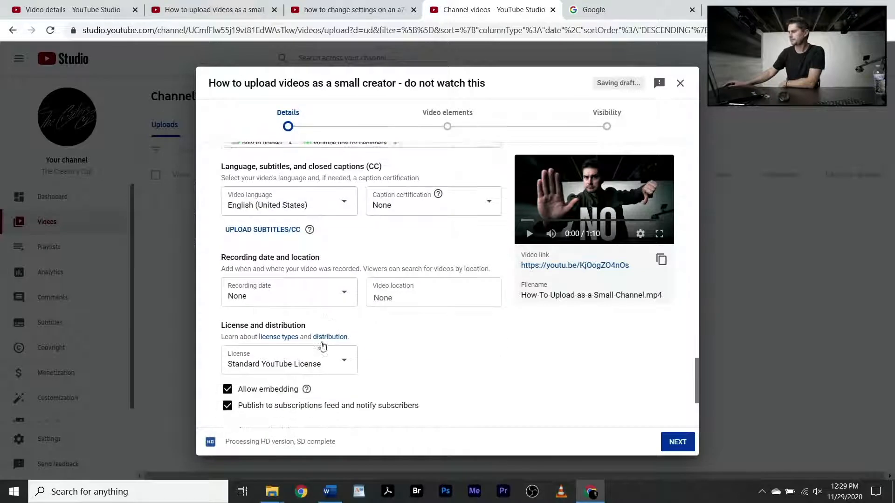
{"action": "left_click", "coordinate": [342, 282]}
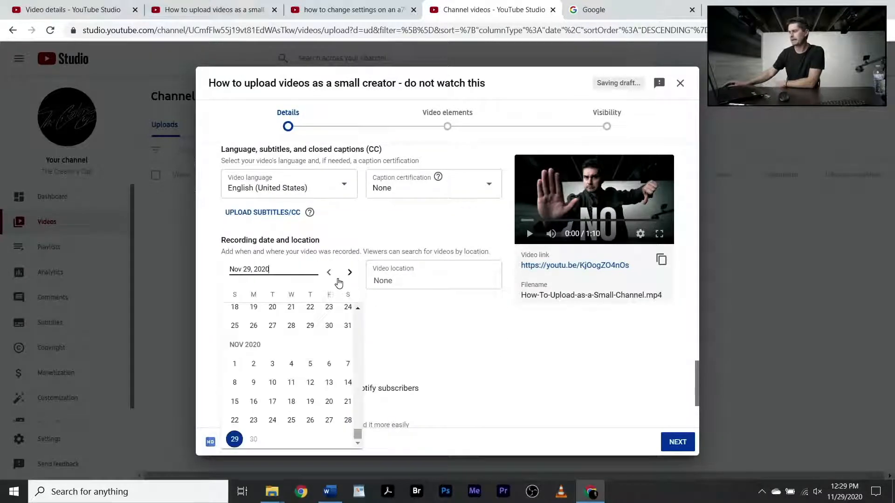
{"action": "left_click", "coordinate": [234, 438]}
{"action": "left_click", "coordinate": [401, 282]}
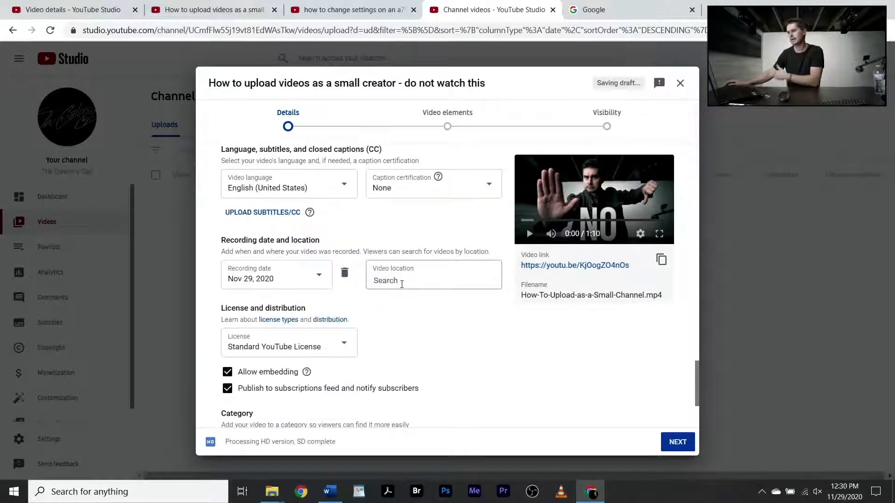
{"action": "type", "text": "columbus"}
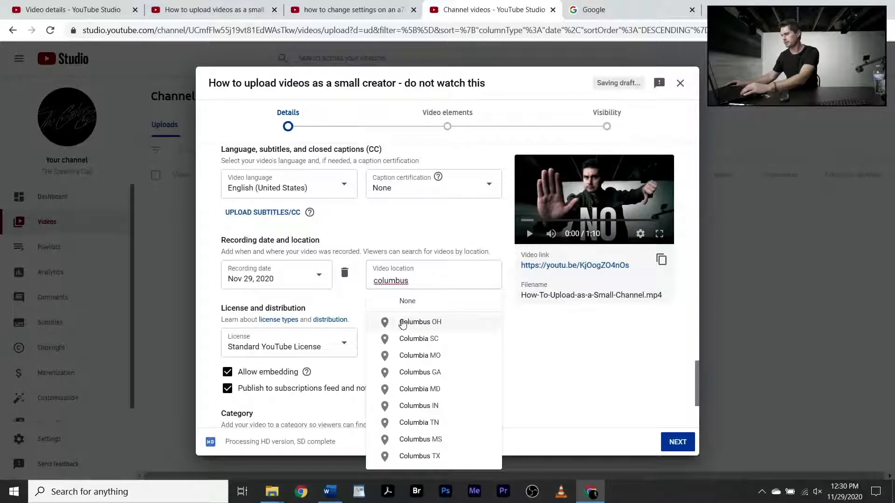
{"action": "left_click", "coordinate": [409, 330]}
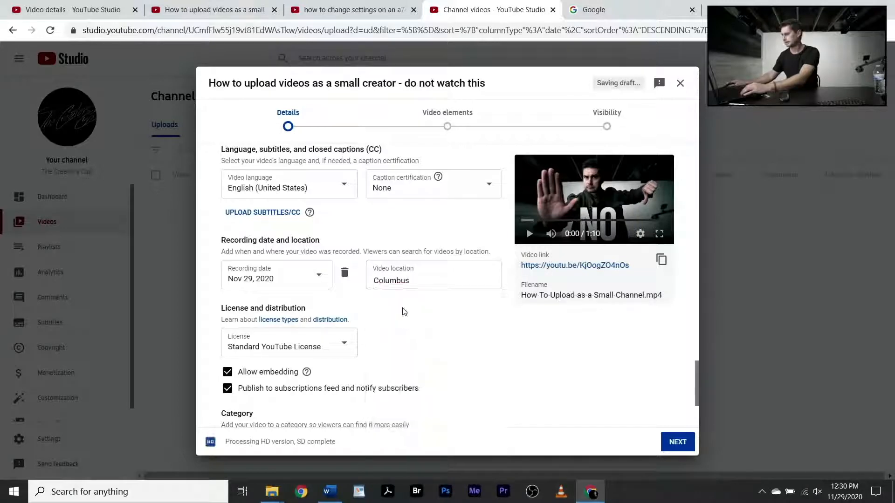
Choose Education as the video category and set comment visibility to hold potentially inappropriate comments for review.
{"action": "scroll", "coordinate": [386, 331], "scroll_direction": "down", "scroll_amount": 1}
{"action": "scroll", "coordinate": [401, 345], "scroll_direction": "down", "scroll_amount": 1}
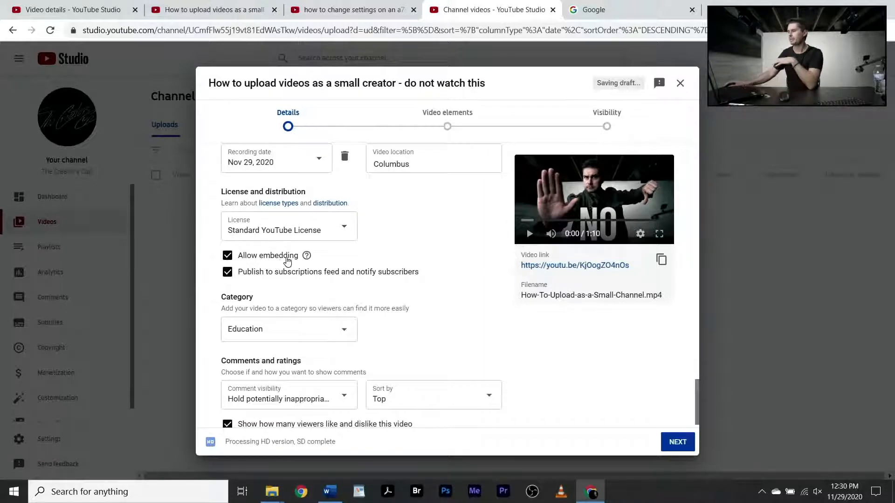
{"action": "mouse_move", "coordinate": [308, 258]}
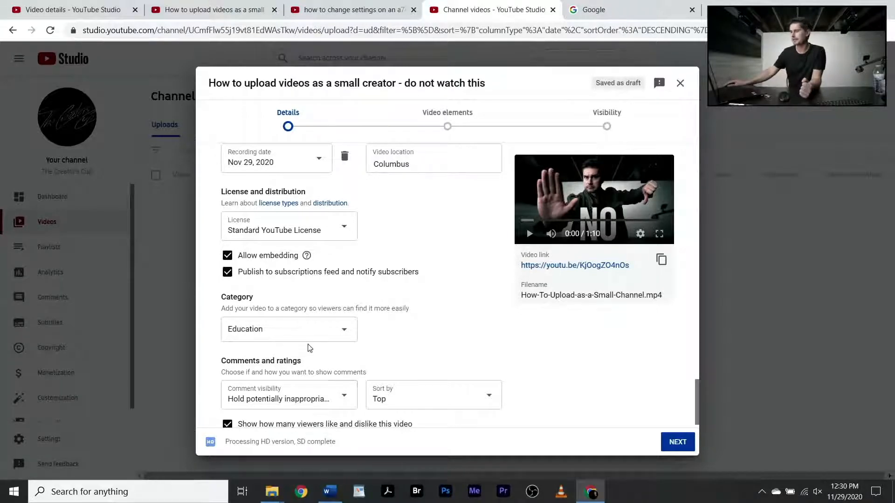
{"action": "scroll", "coordinate": [381, 329], "scroll_direction": "down", "scroll_amount": 1}
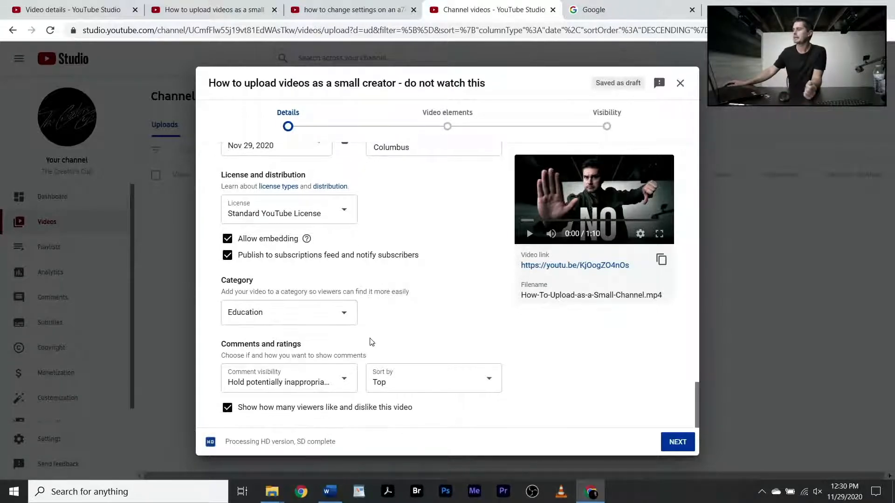
{"action": "left_click", "coordinate": [347, 312]}
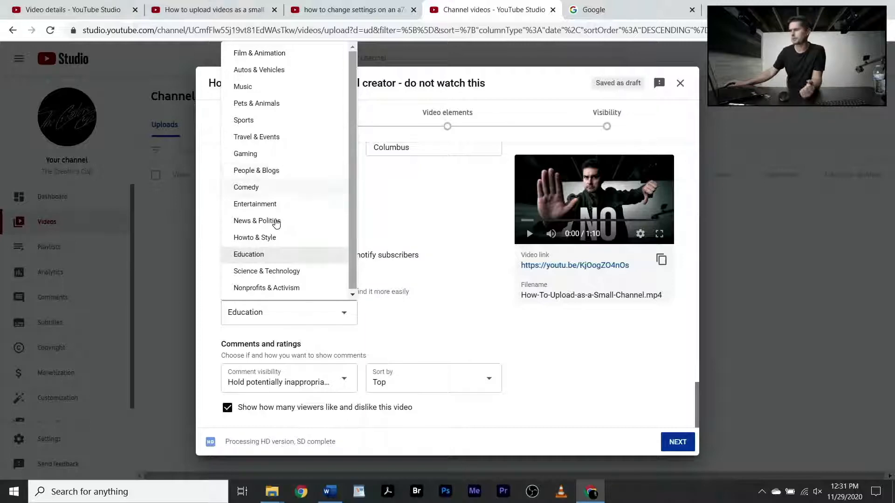
{"action": "left_click", "coordinate": [258, 254]}
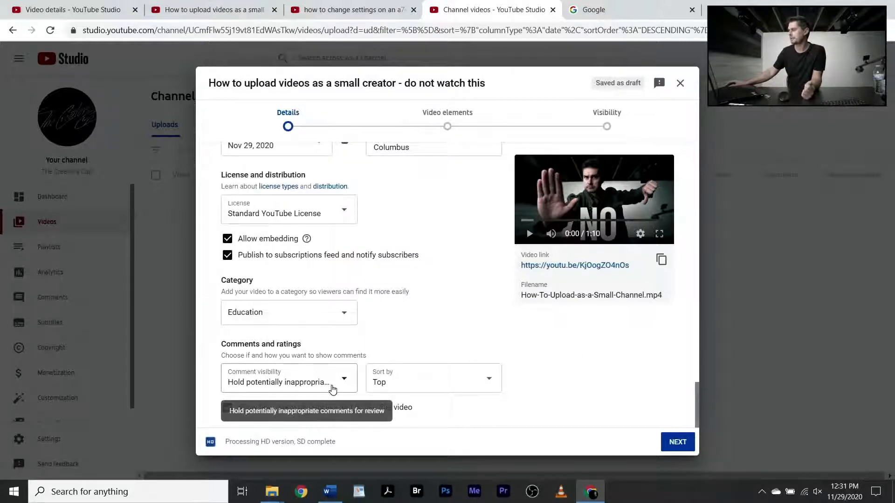
{"action": "left_click", "coordinate": [337, 387]}
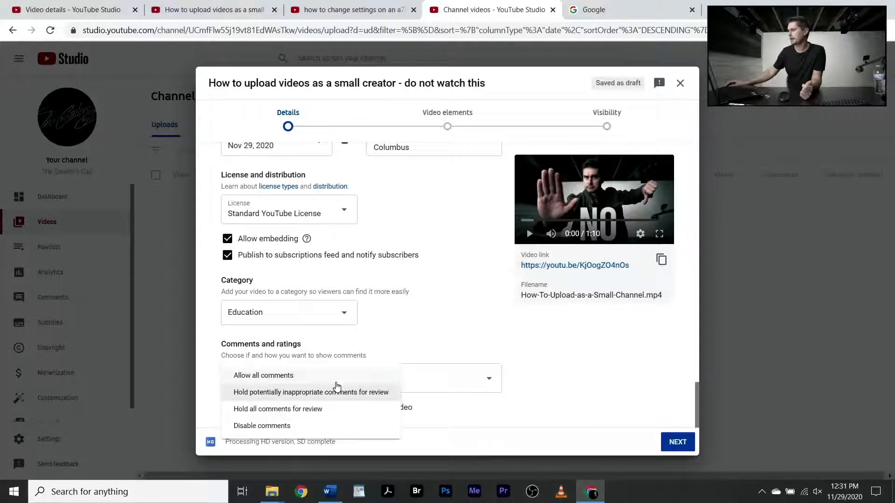
{"action": "left_click", "coordinate": [292, 394]}
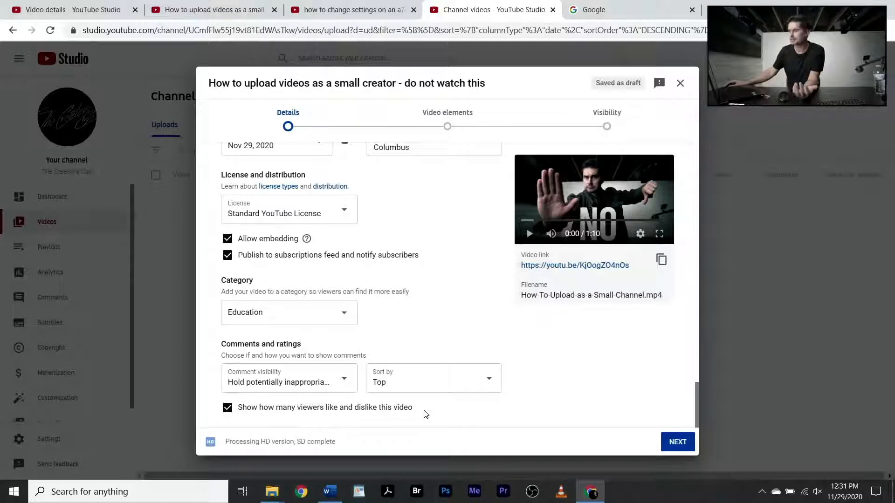
Add an end screen to the video by importing the layout from the latest video.
{"action": "left_click", "coordinate": [680, 443]}
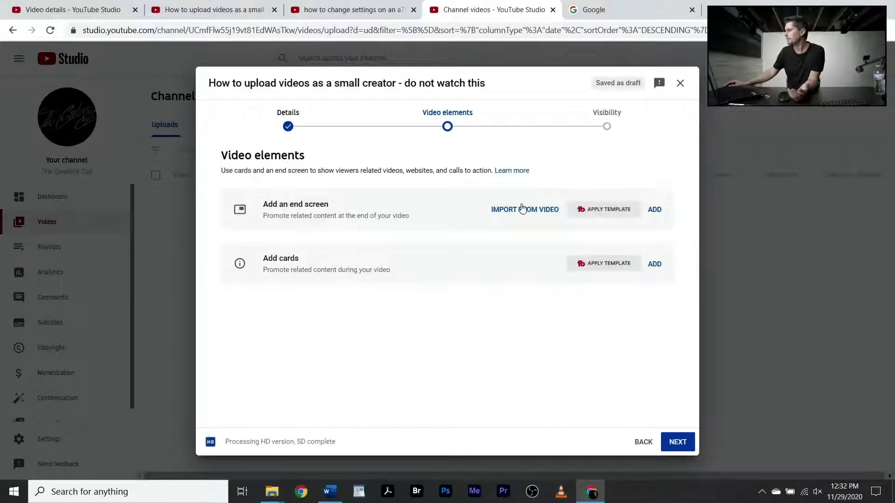
{"action": "left_click", "coordinate": [655, 211]}
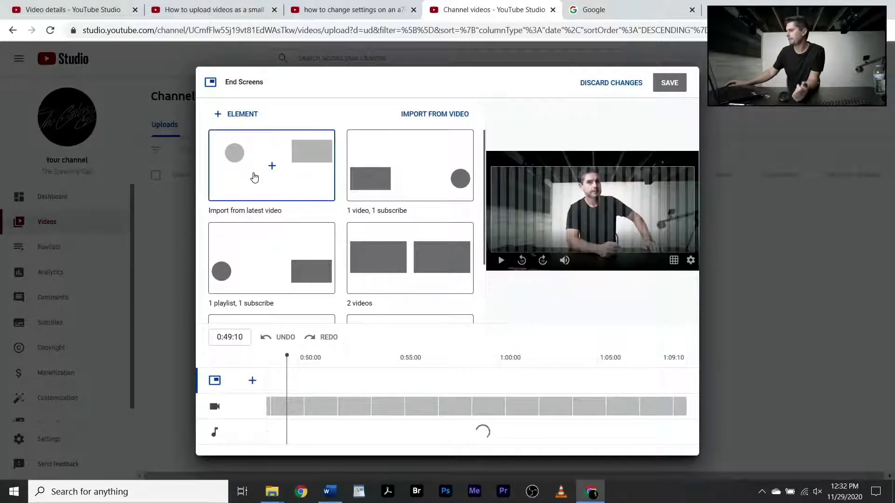
{"action": "left_click", "coordinate": [319, 192]}
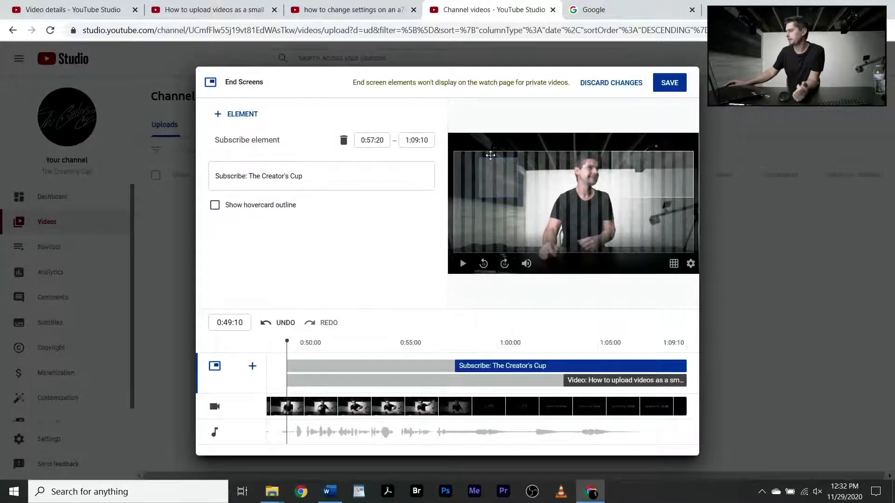
Set the end screen's video element to start at 1:01:20 and the subscribe element at 0:58:01, and save the end screen.
{"action": "left_click", "coordinate": [495, 345]}
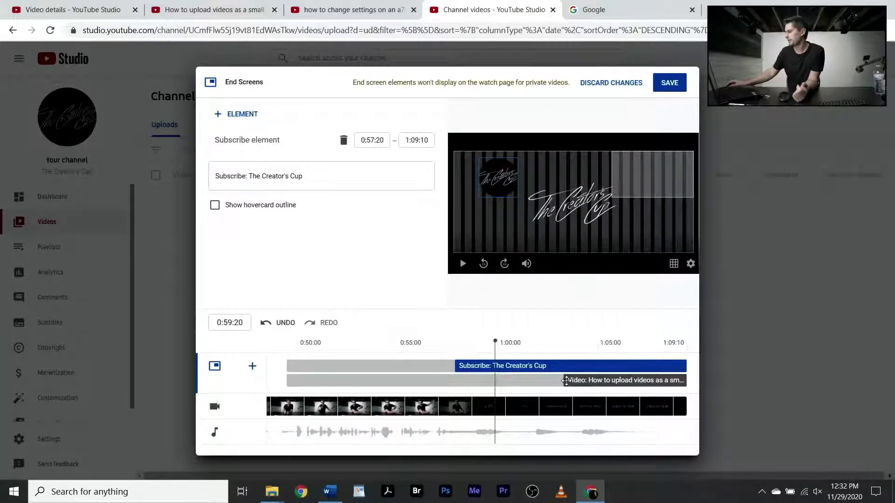
{"action": "left_click_drag", "start_coordinate": [563, 381], "coordinate": [537, 381]}
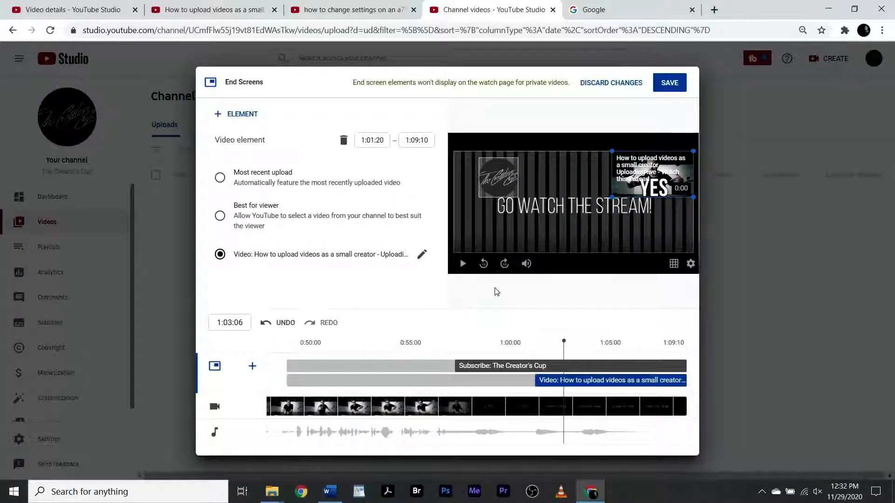
{"action": "left_click_drag", "start_coordinate": [462, 349], "coordinate": [541, 352]}
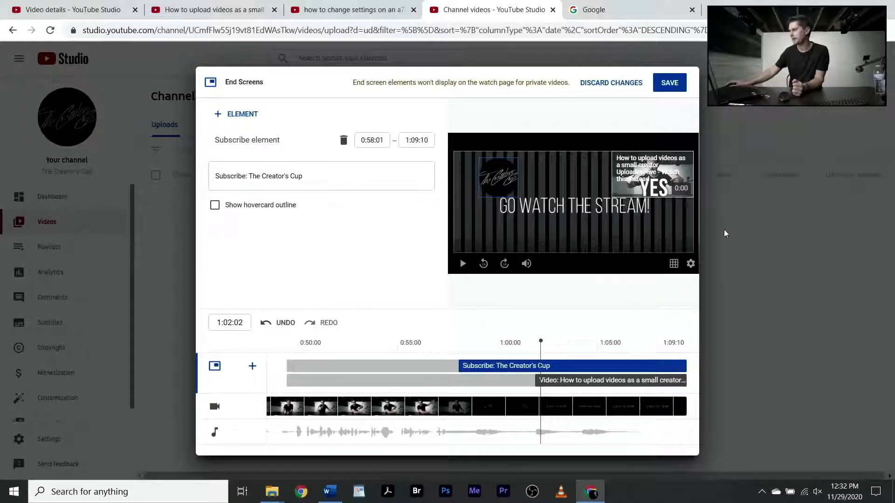
{"action": "left_click", "coordinate": [674, 85]}
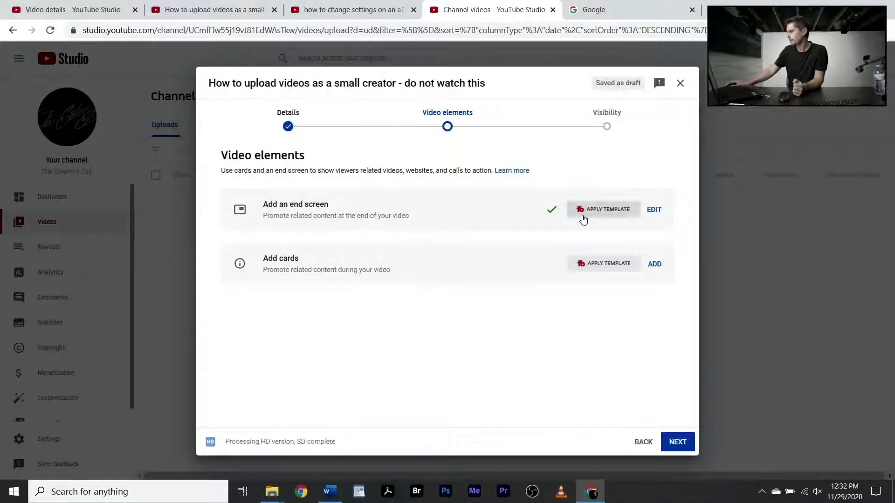
Add a video card at 0:31:14 linking to "How to upload videos as a small creator - Uploading live" and save the cards.
{"action": "left_click", "coordinate": [658, 267]}
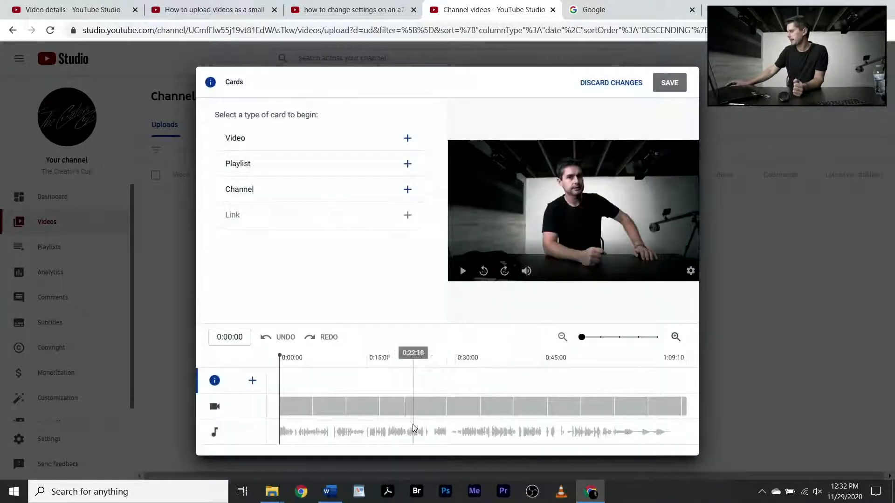
{"action": "left_click", "coordinate": [472, 362]}
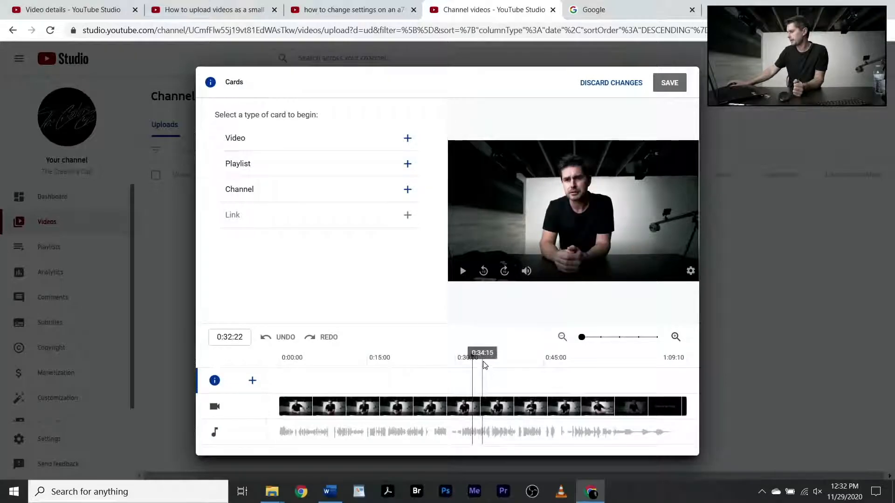
{"action": "mouse_move", "coordinate": [472, 357]}
{"action": "left_mouse_down"}
{"action": "mouse_move", "coordinate": [446, 356]}
{"action": "mouse_move", "coordinate": [466, 357]}
{"action": "left_mouse_up"}
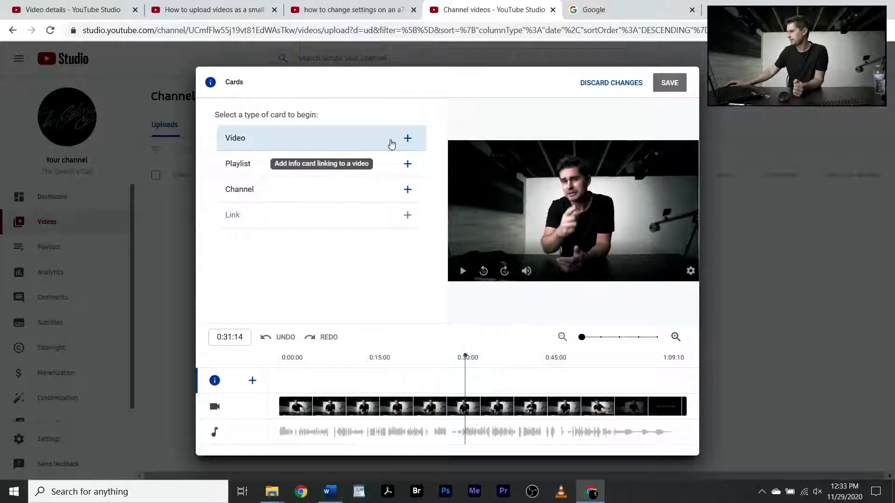
{"action": "left_click", "coordinate": [407, 138]}
{"action": "left_click", "coordinate": [275, 173]}
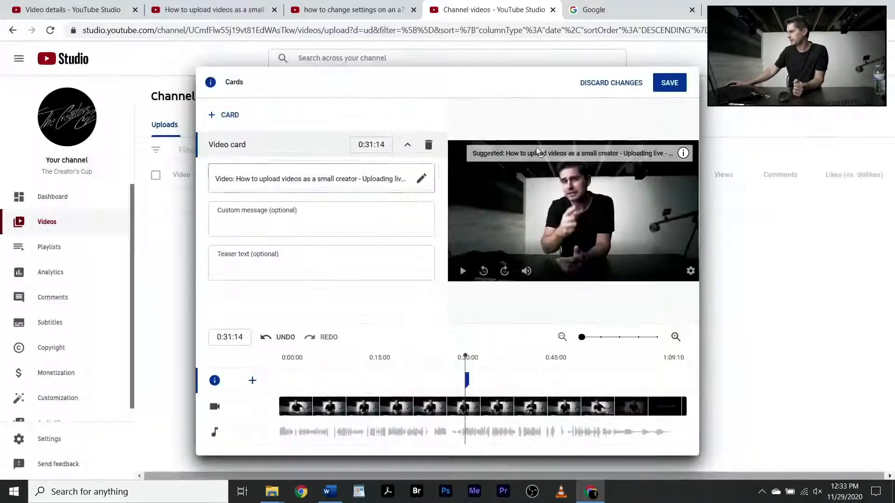
{"action": "left_click", "coordinate": [278, 221]}
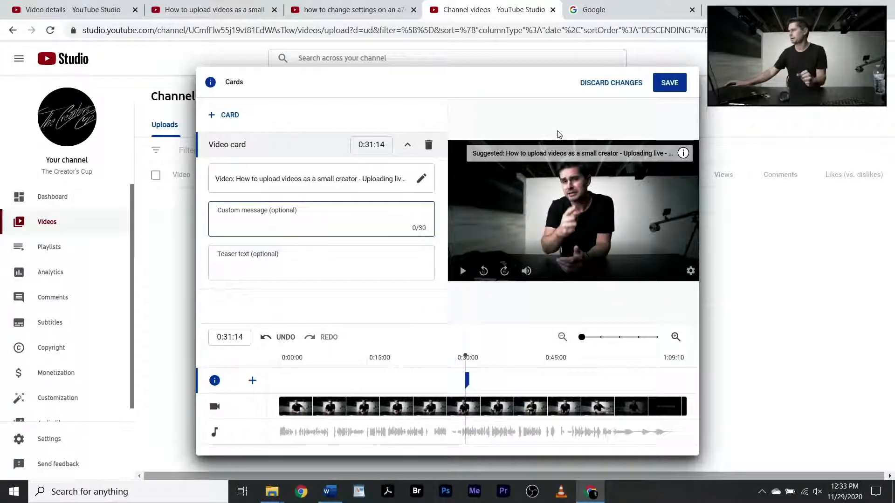
{"action": "left_click", "coordinate": [673, 84]}
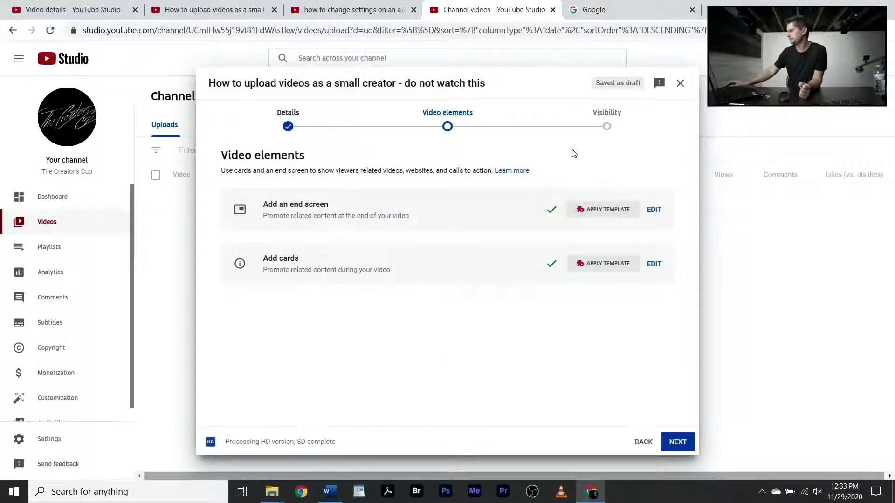
Continue to the visibility settings and choose Private for the video.
{"action": "left_click", "coordinate": [678, 442]}
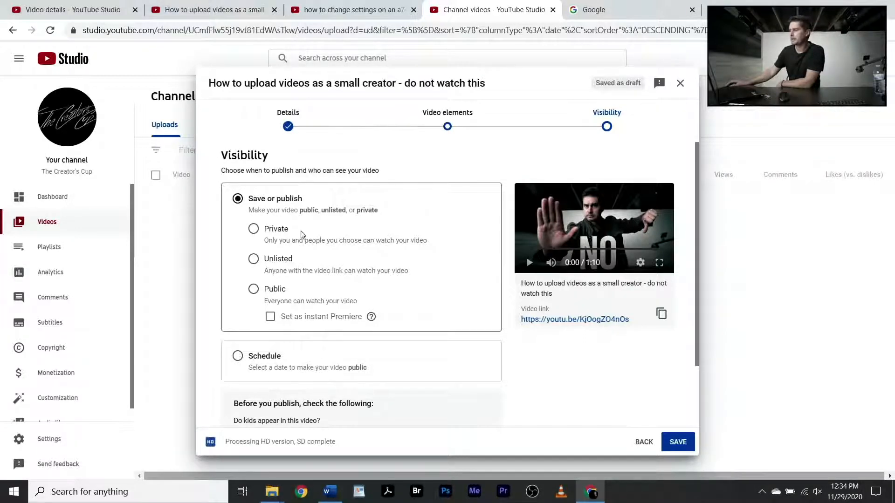
{"action": "left_click", "coordinate": [256, 231]}
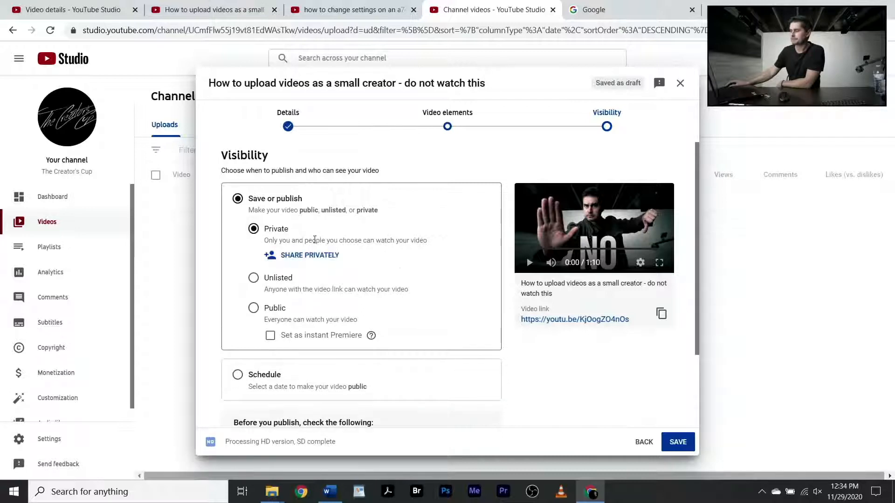